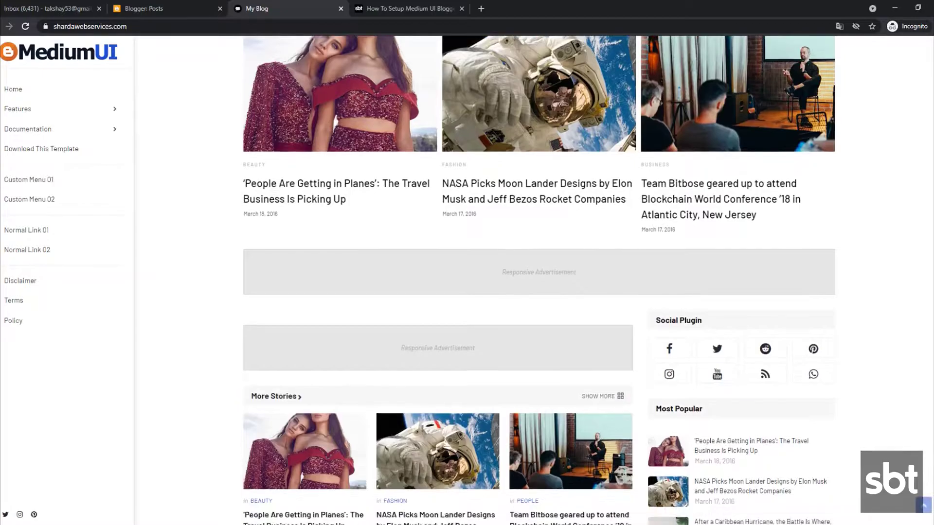
Look over the blog's home page, from the featured posts down to the tags and footer
scroll(924, 263, down, 8)
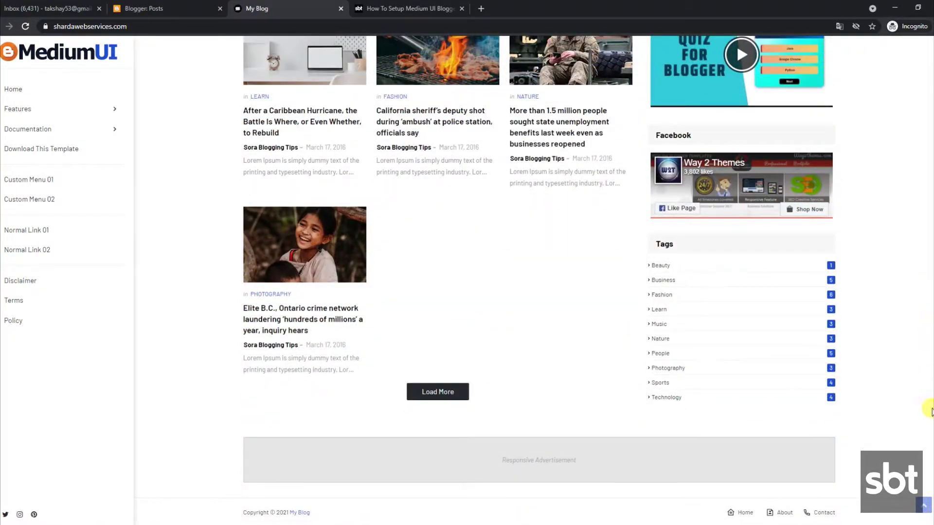
scroll(929, 384, up, 9)
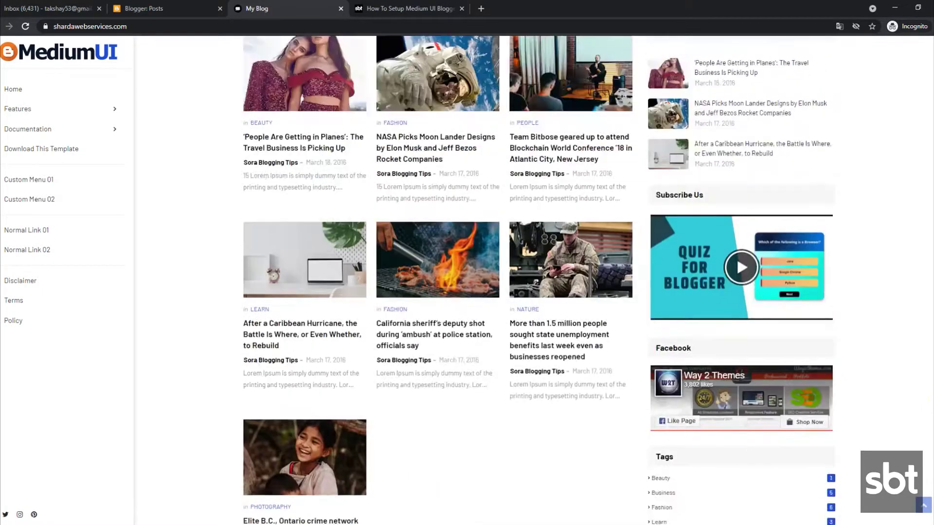
scroll(538, 280, up, 5)
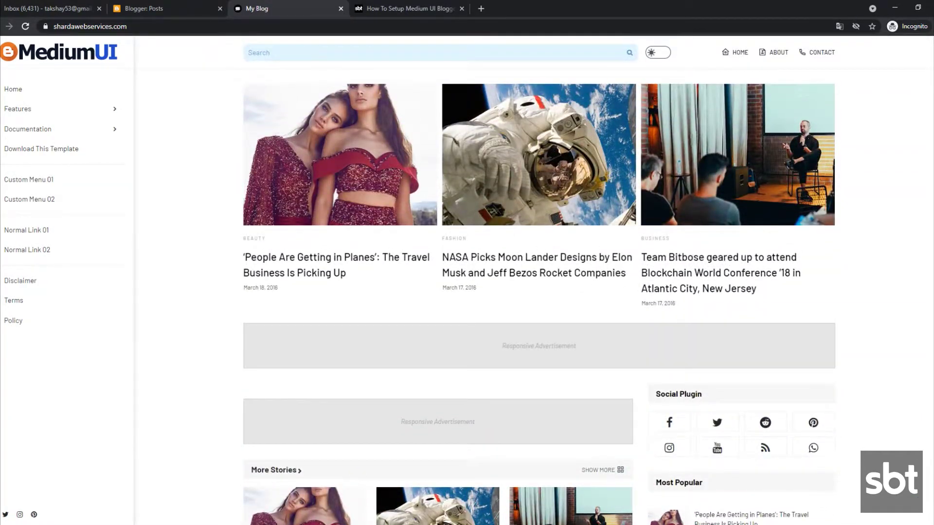
Read the Main Menu/DropDown/Multi DropDown instructions in the Medium UI setup guide, including the underscore rules for sub links and the icon sources
click(410, 8)
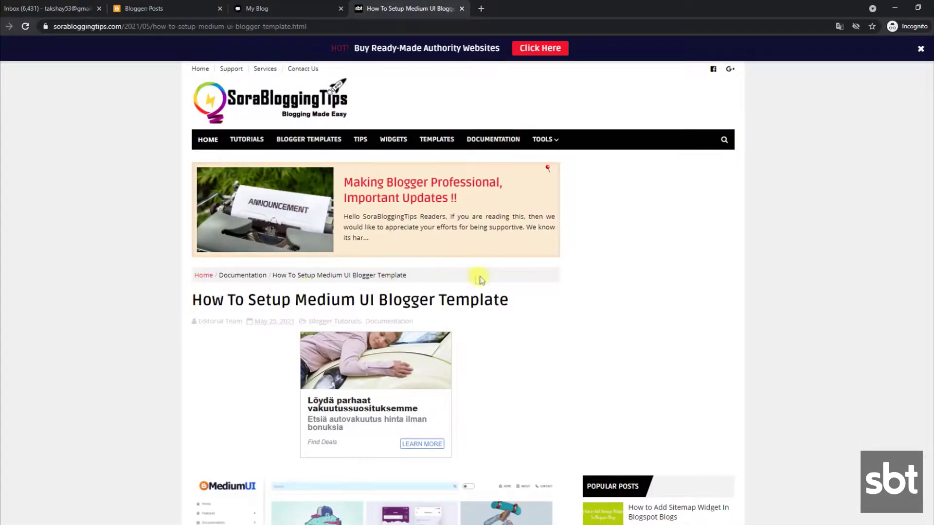
triple_click(519, 300)
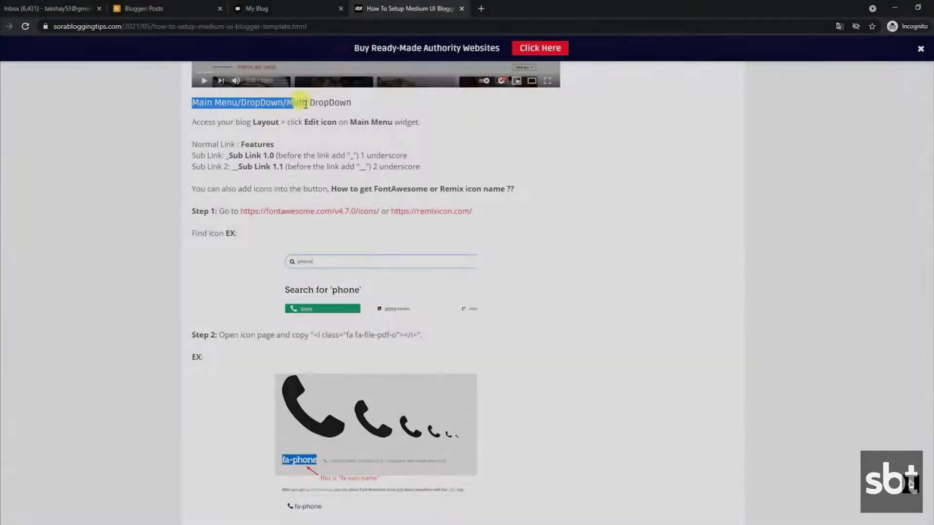
drag(305, 104, 339, 102)
drag(197, 124, 422, 119)
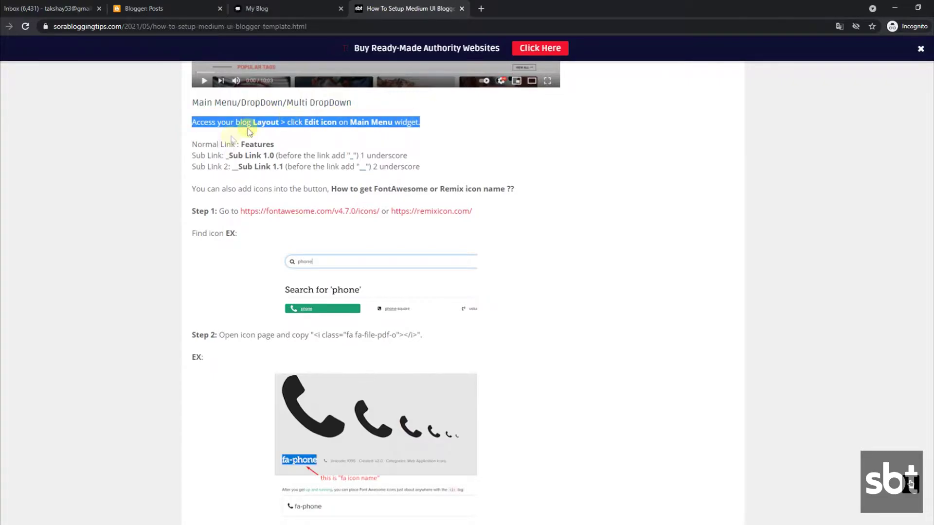
drag(194, 142, 274, 143)
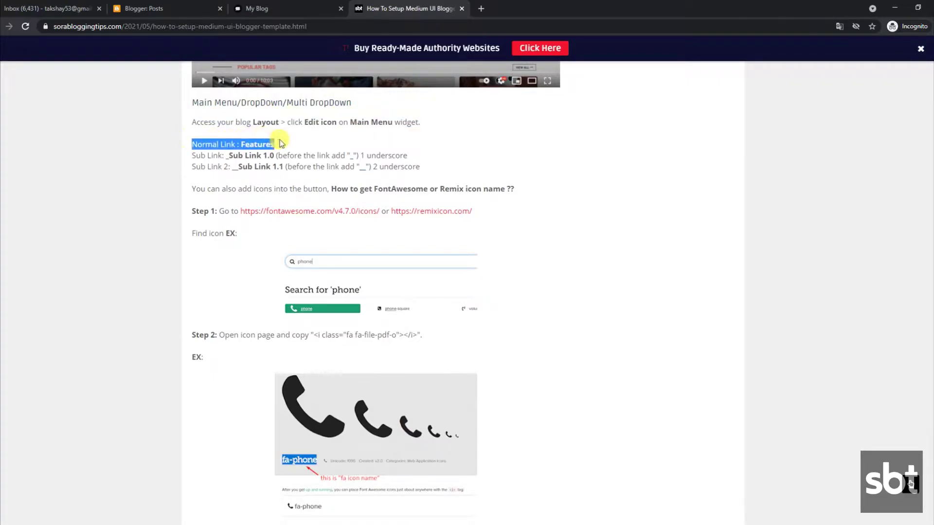
drag(193, 155, 415, 158)
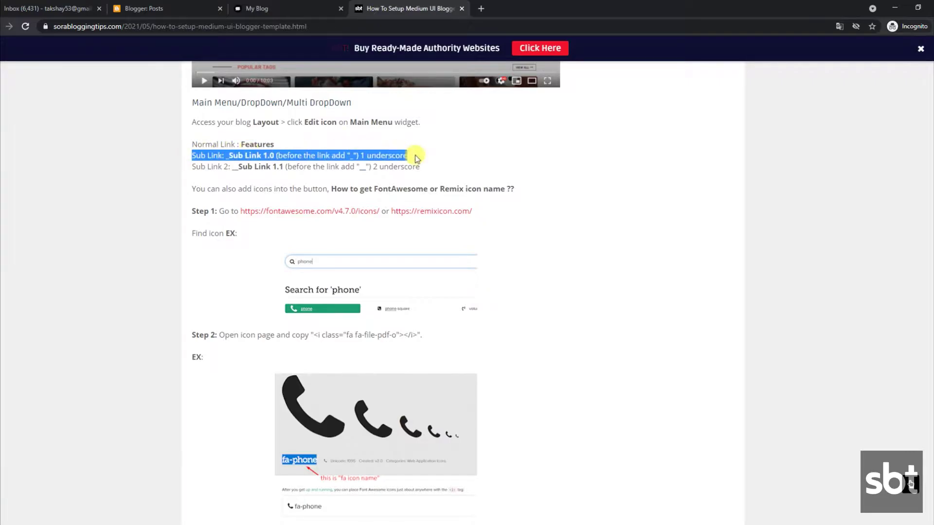
drag(195, 168, 404, 167)
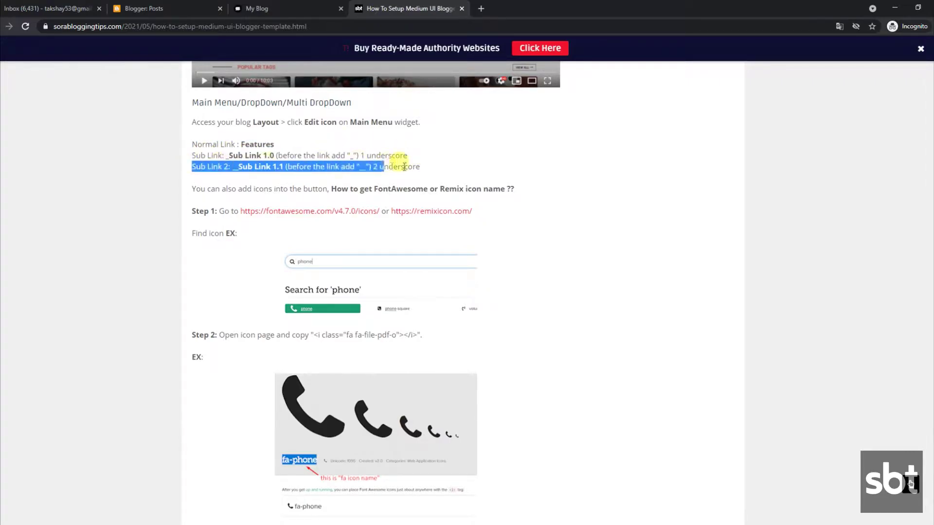
drag(195, 189, 522, 228)
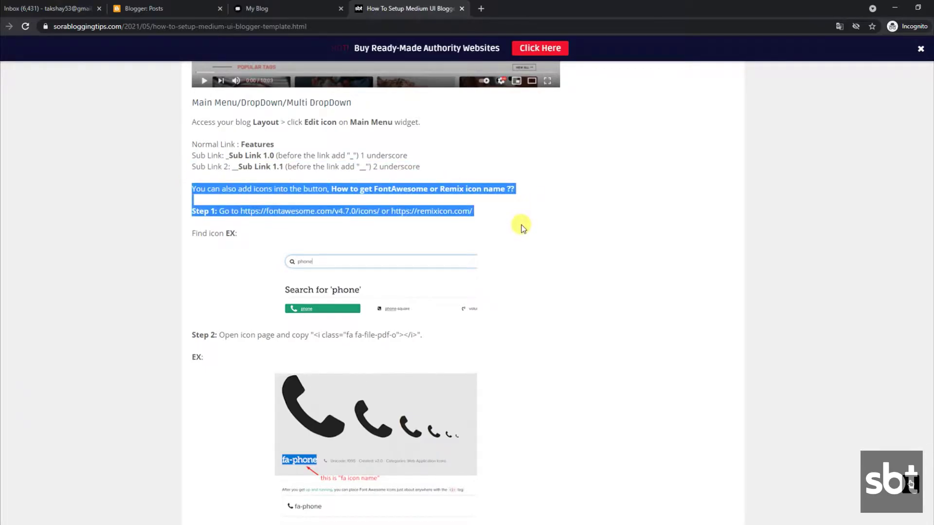
Examine the guide's icon-copying steps and its Configure Link List example for normal, level 1 and level 2 links
click(555, 252)
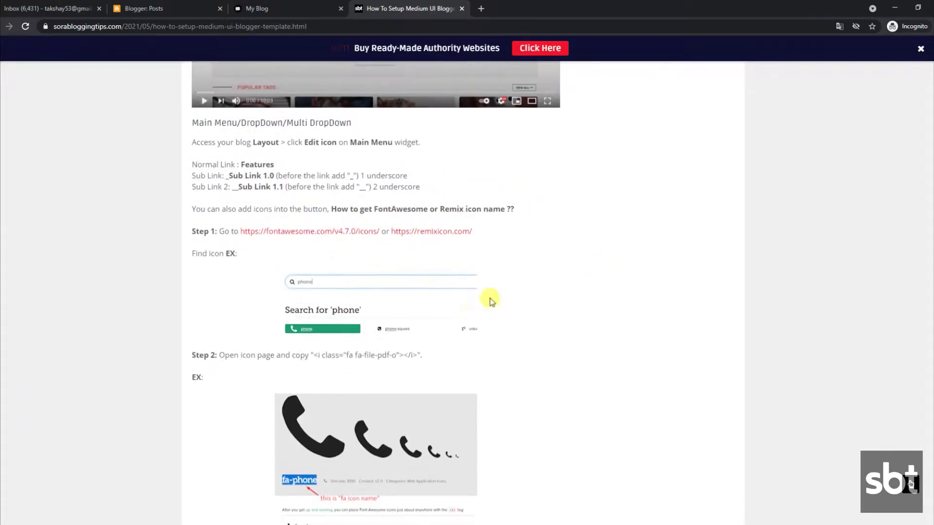
scroll(459, 317, down, 4)
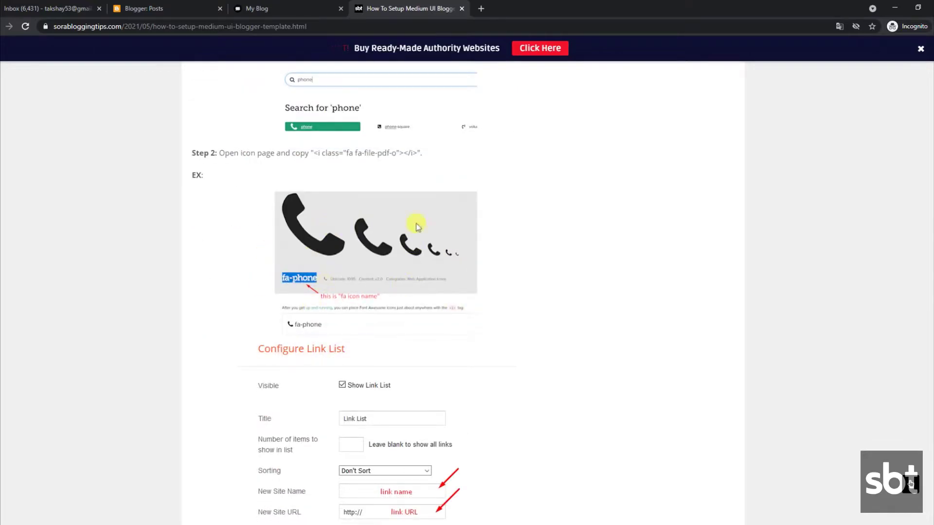
scroll(323, 217, down, 5)
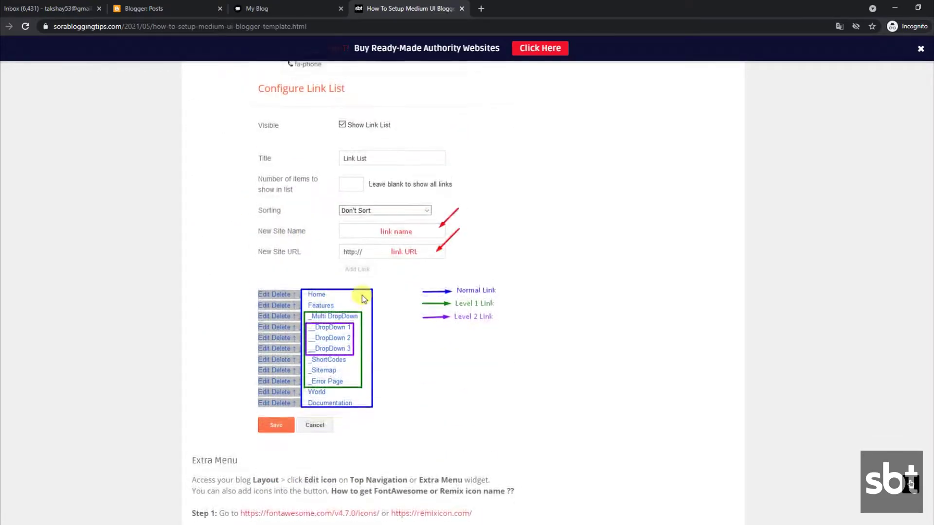
scroll(362, 295, up, 8)
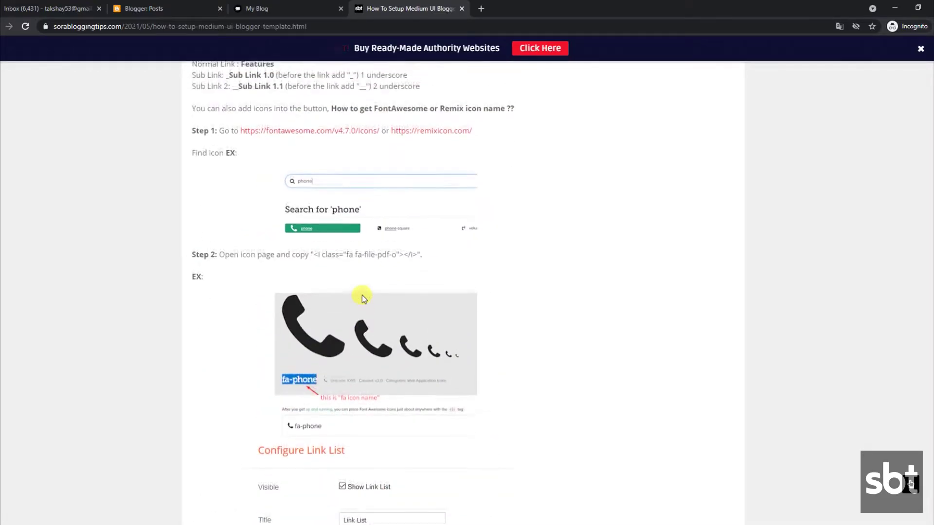
Expand the Features submenu on the live blog, and open the Main Menu link list from the Blogger layout
click(265, 6)
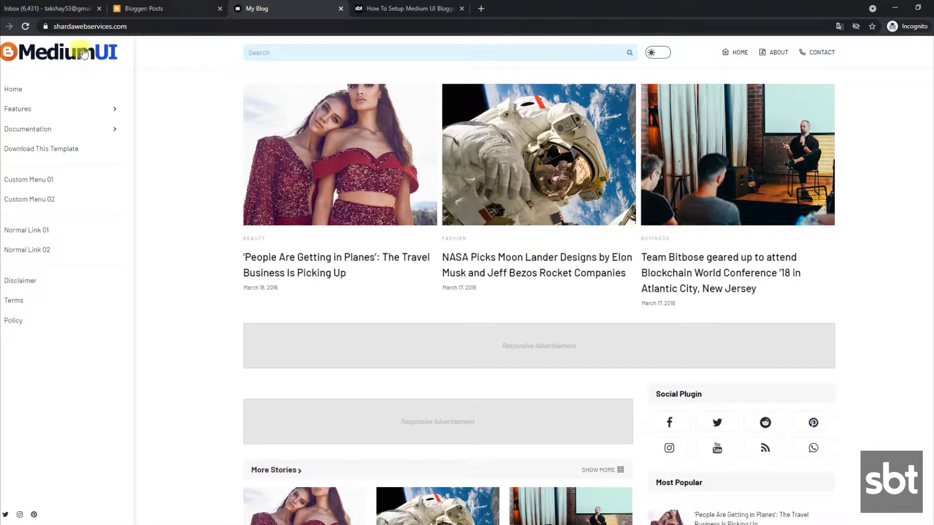
click(115, 111)
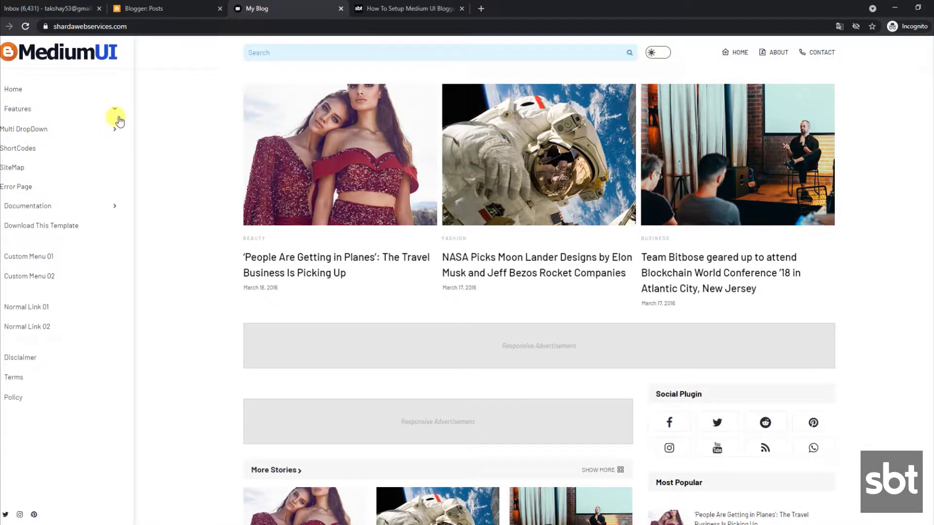
click(158, 8)
click(60, 276)
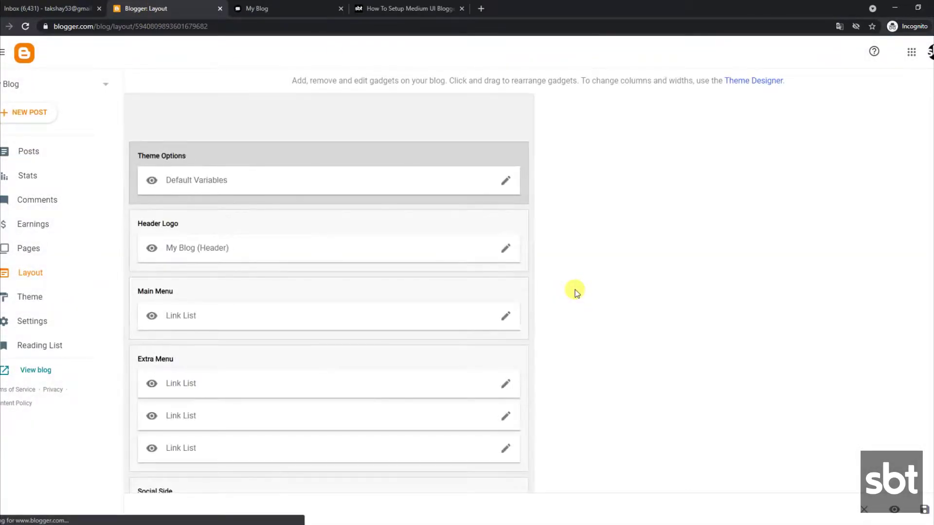
click(506, 318)
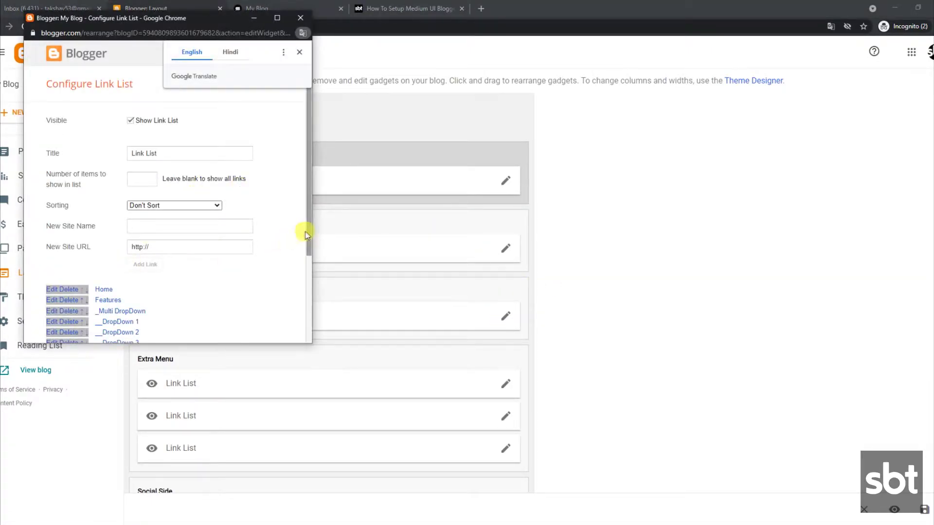
drag(310, 250, 305, 316)
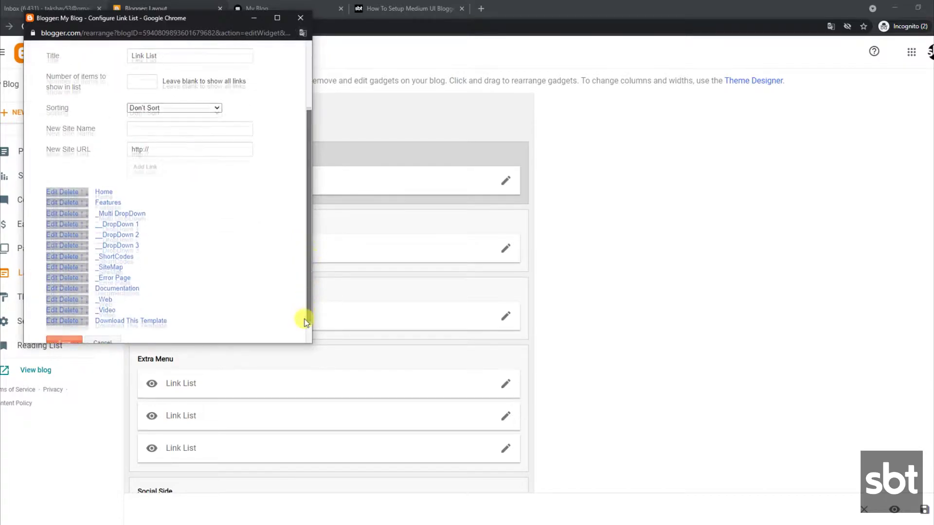
Open the DropDown 1, DropDown 2, DropDown 3 and Error Page entries of the Main Menu for editing, and save the link list
click(54, 224)
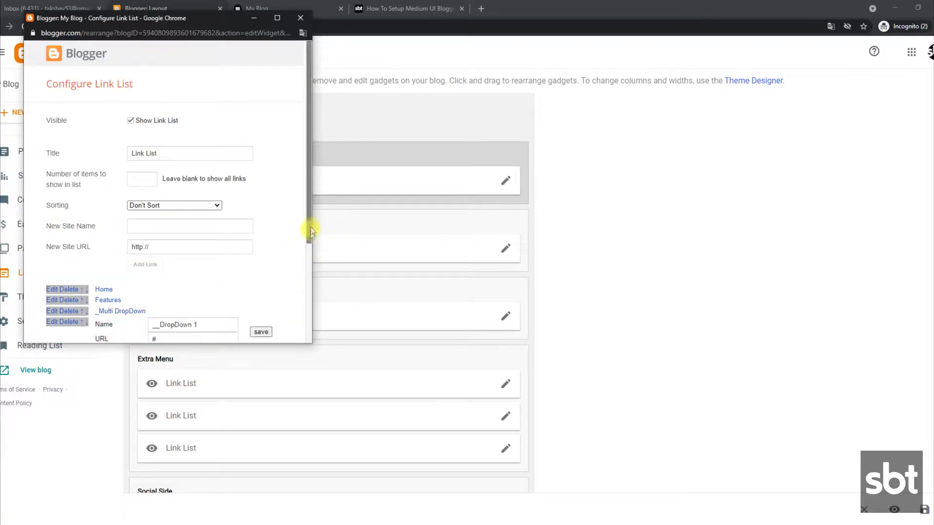
drag(308, 234, 307, 334)
click(49, 210)
drag(307, 202, 307, 335)
click(52, 243)
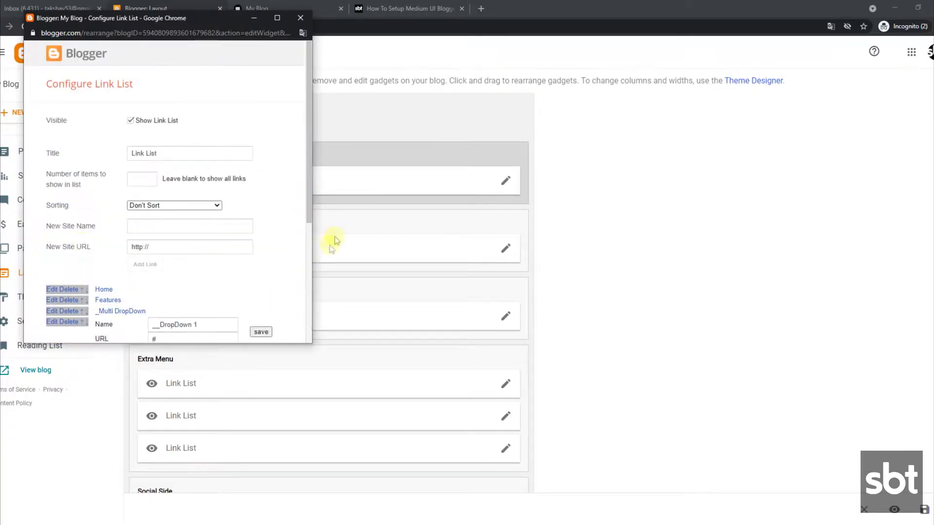
drag(307, 214, 307, 322)
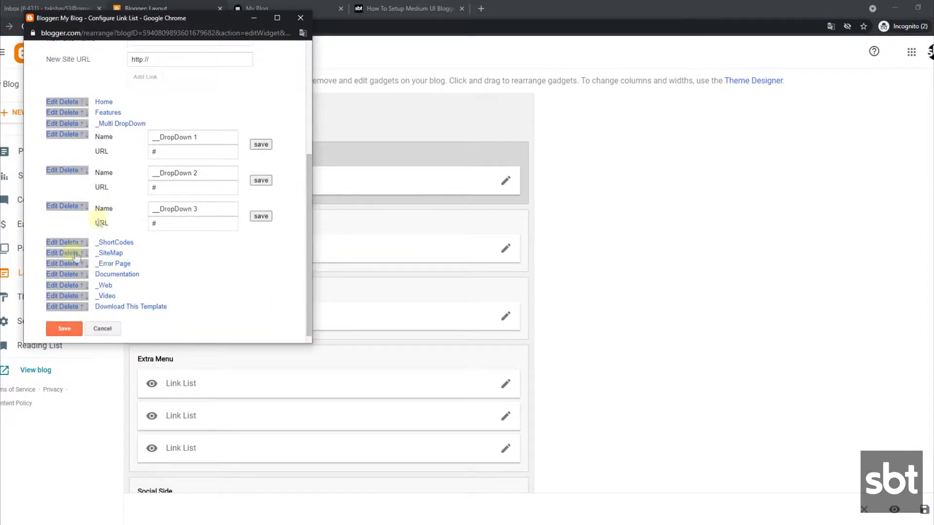
click(51, 265)
drag(308, 225, 307, 334)
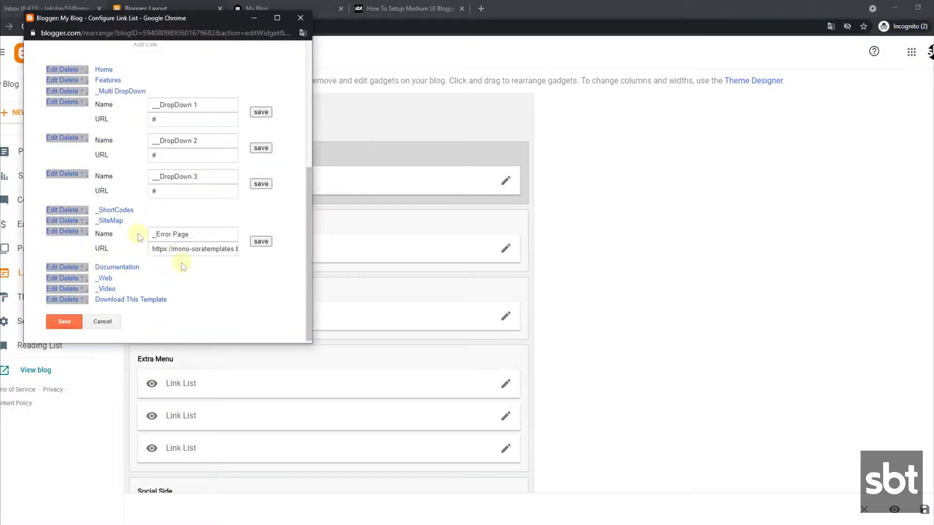
click(66, 321)
Read the Extra Menu section of the setup guide, including its Configure Link List example
click(289, 9)
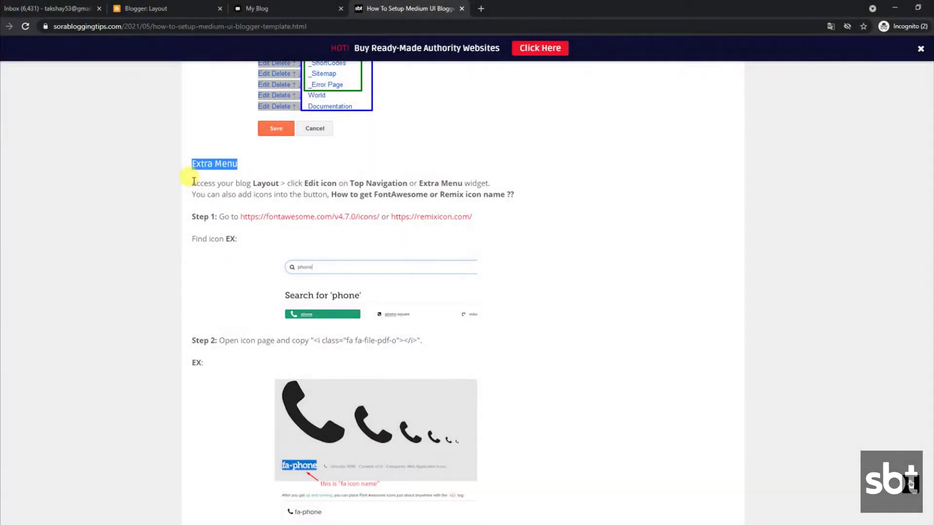
drag(192, 183, 516, 197)
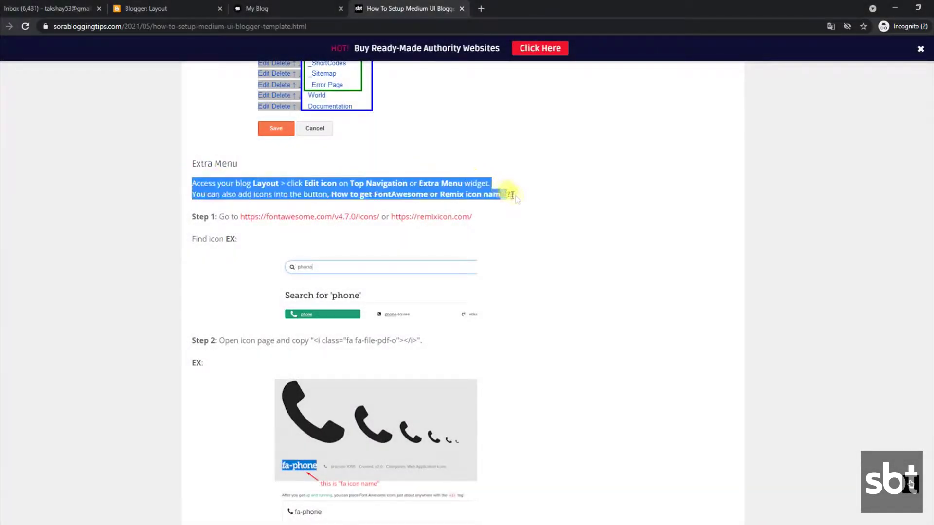
scroll(223, 215, down, 1)
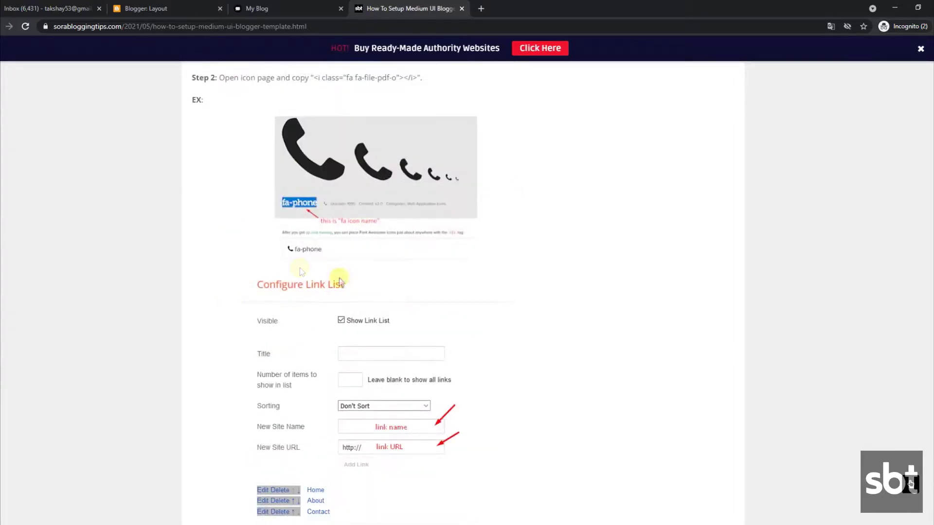
scroll(265, 354, down, 4)
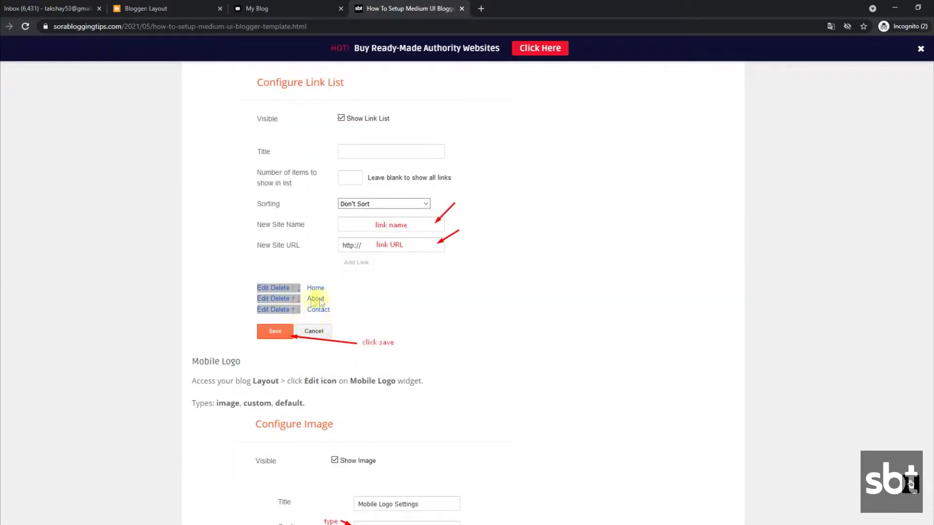
Compare the navigation and extra menu links on the live blog with the Blogger layout widgets and the setup guide
click(294, 6)
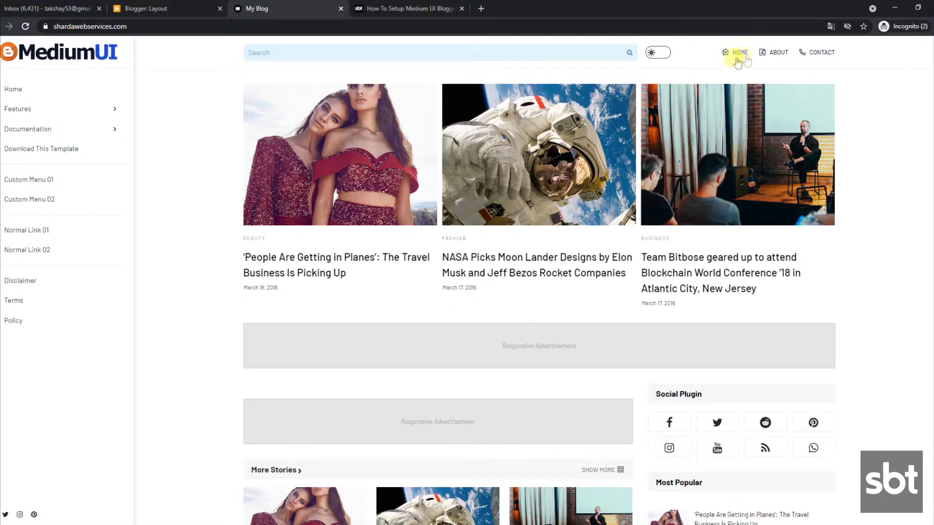
click(209, 5)
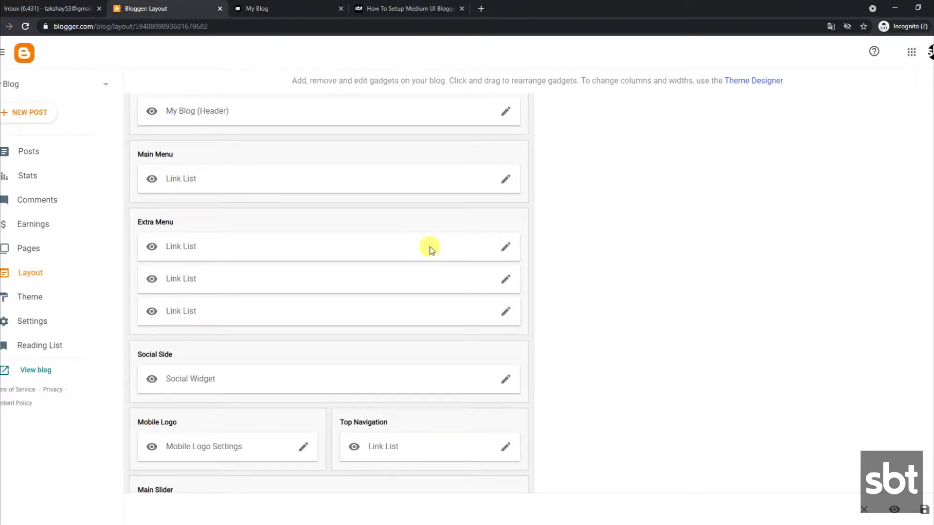
click(354, 6)
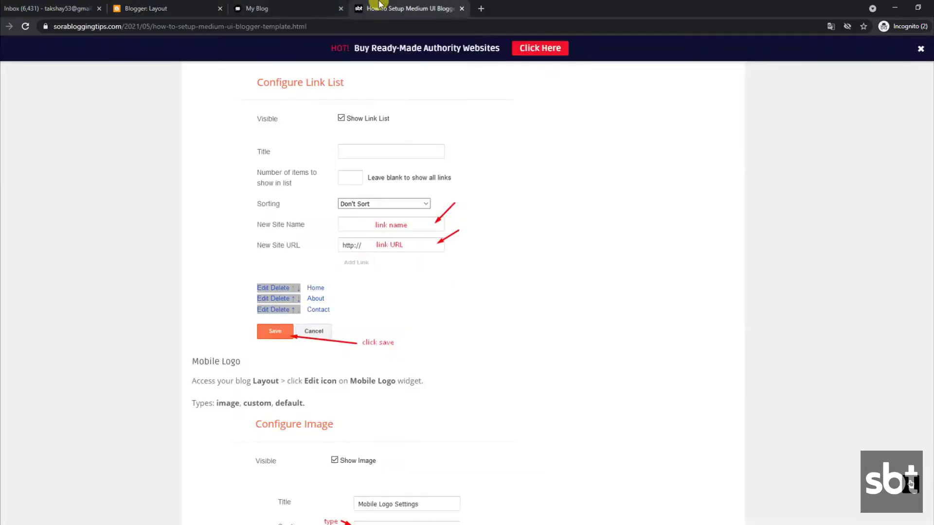
click(331, 6)
click(425, 4)
click(180, 8)
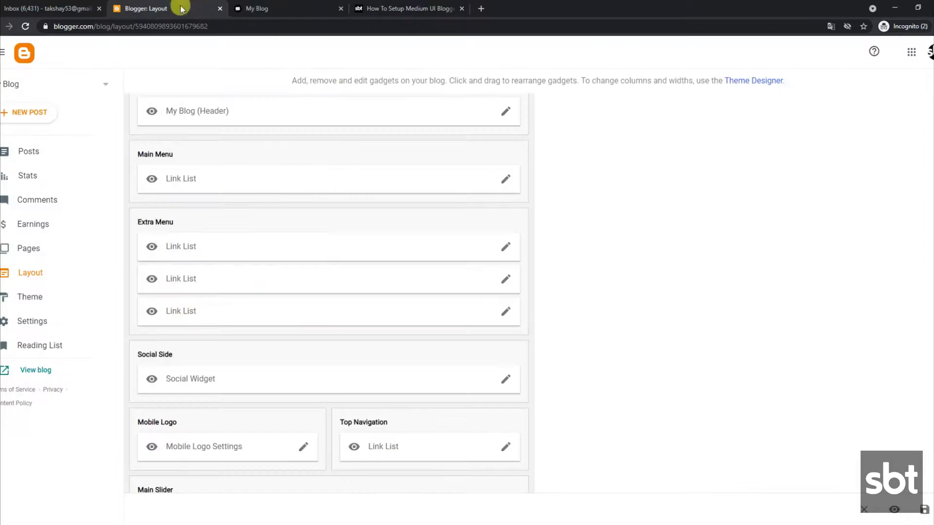
click(279, 6)
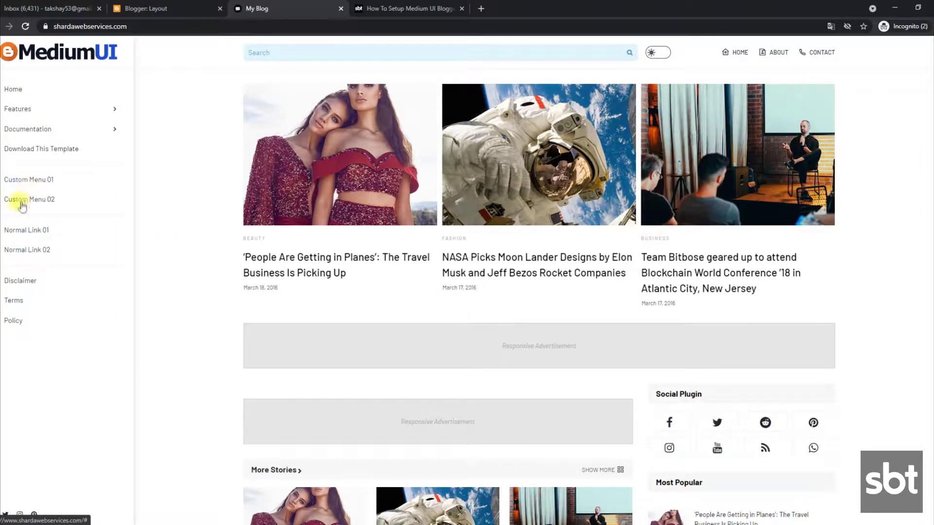
Open the first Extra Menu link list in the Blogger layout and save it with the Custom Menu 01 and Custom Menu 02 links
click(180, 7)
click(506, 247)
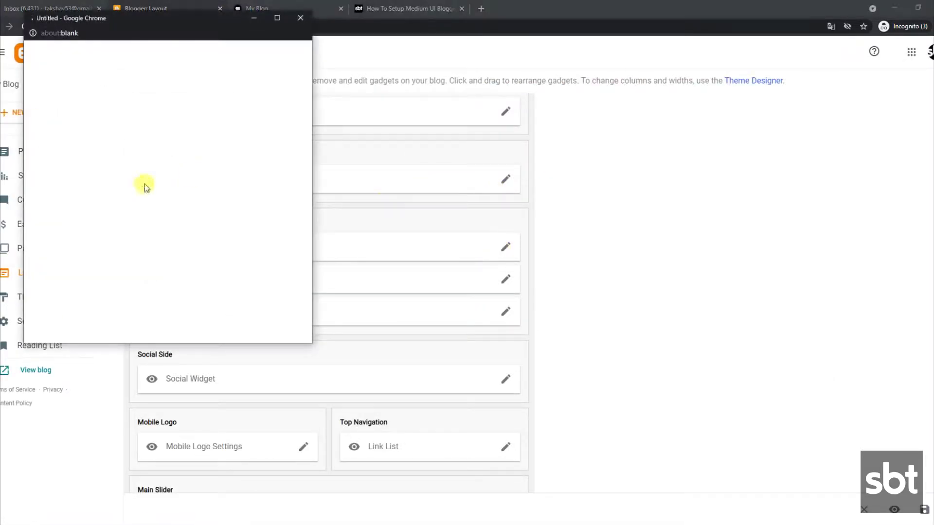
click(64, 322)
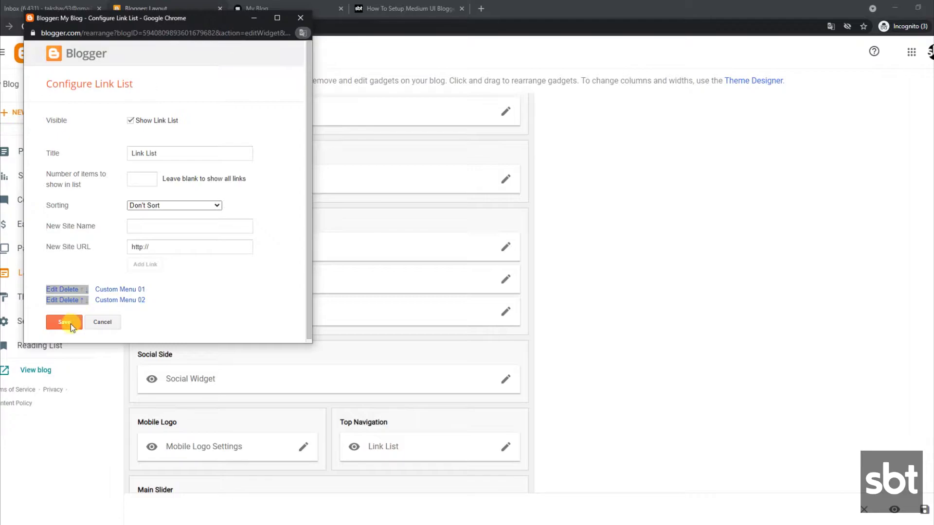
Open the second and third Extra Menu link lists and save each, keeping the Disclaimer, Terms and Policy links in the third
click(506, 281)
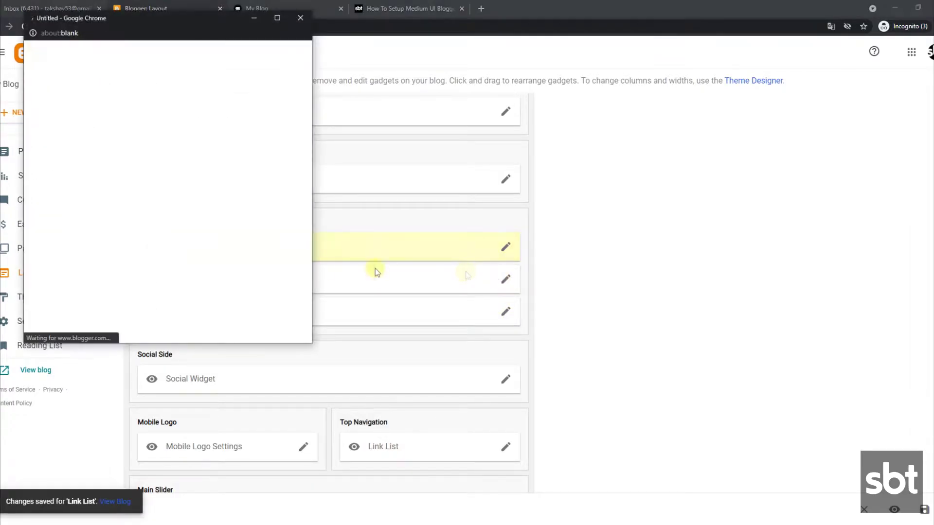
click(77, 327)
click(506, 314)
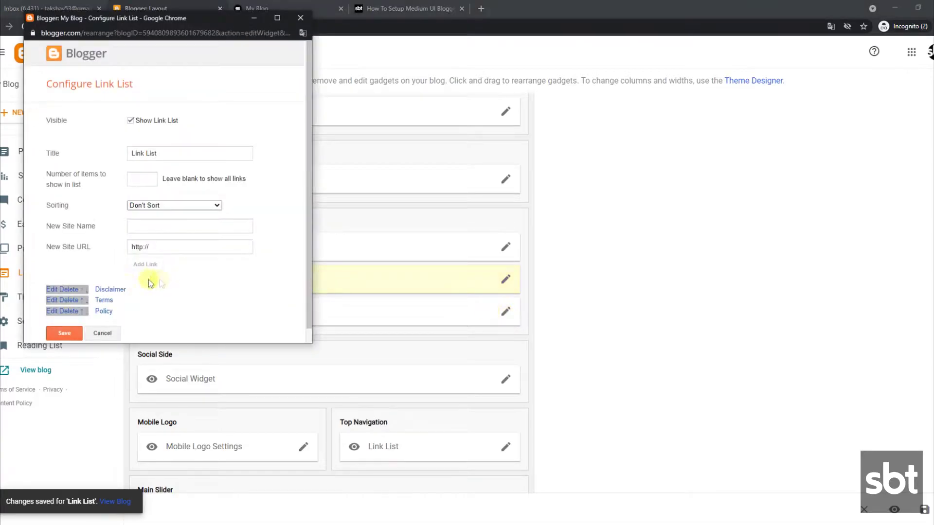
click(68, 336)
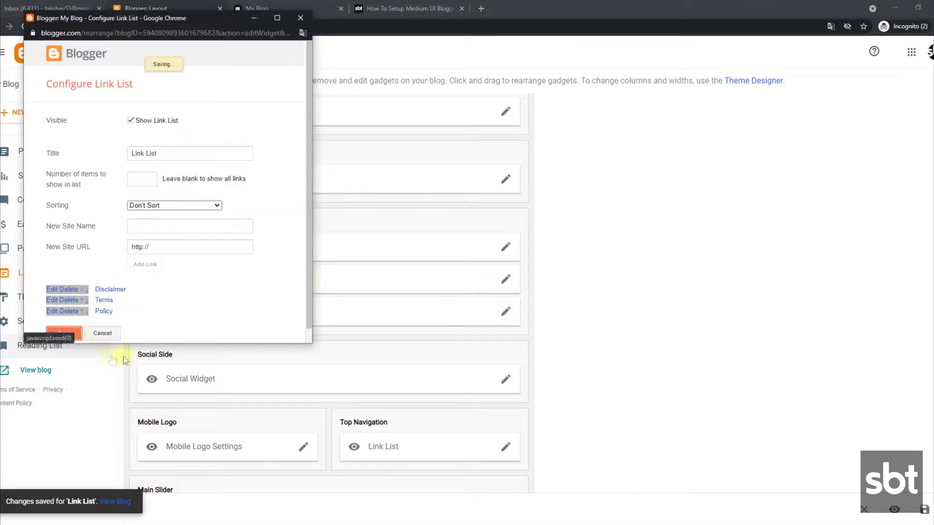
Check the Mobile Logo section of the guide, and save the Mobile Logo widget with caption image, link My Title and the MediumUI logo
click(307, 6)
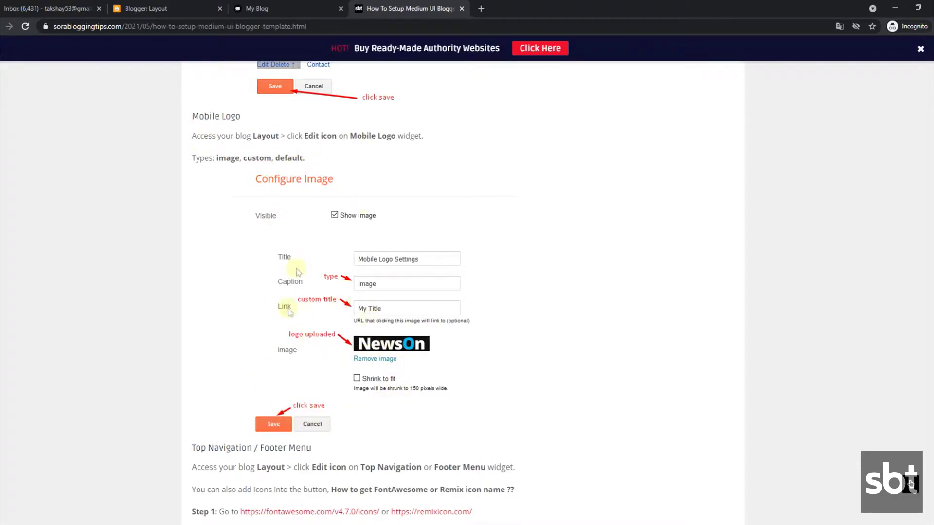
click(305, 4)
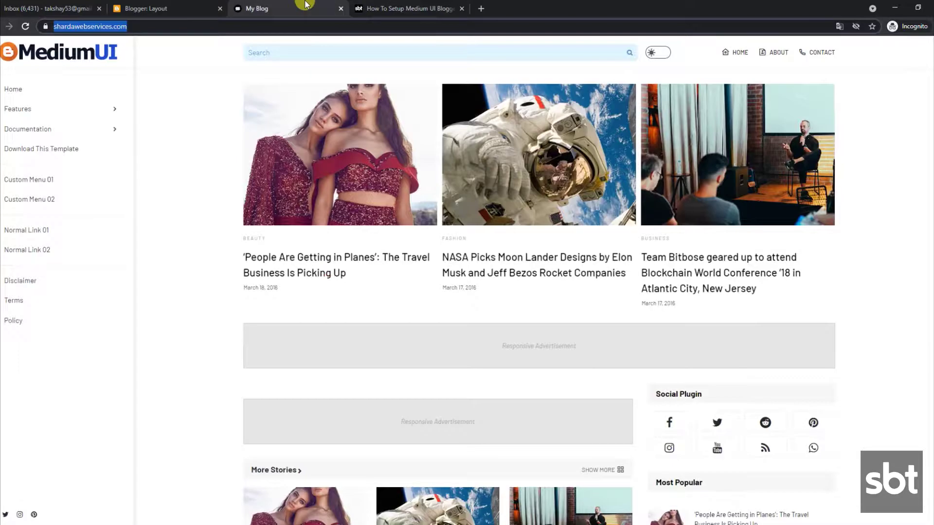
click(195, 4)
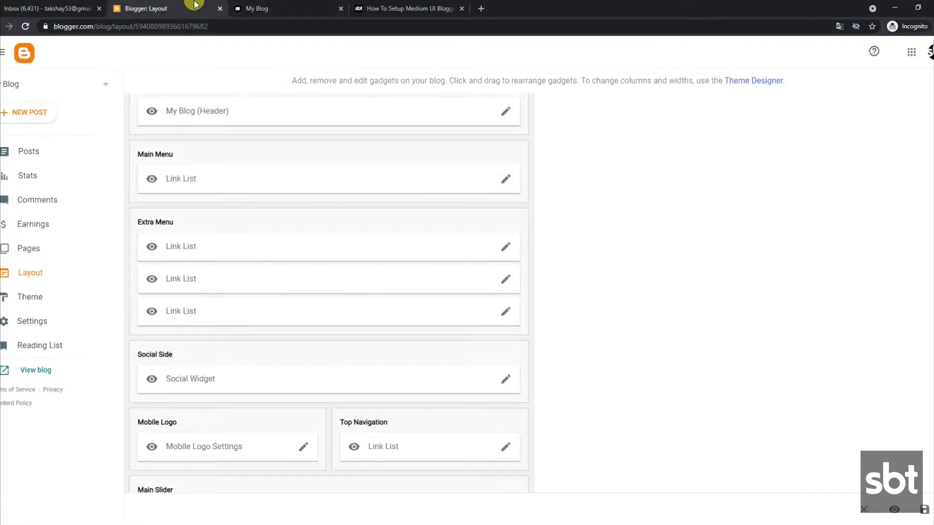
click(302, 449)
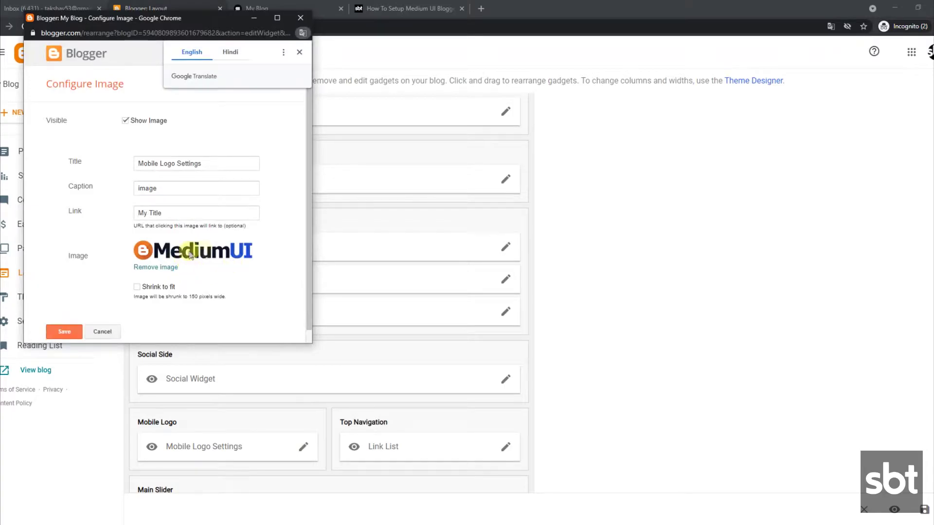
click(64, 332)
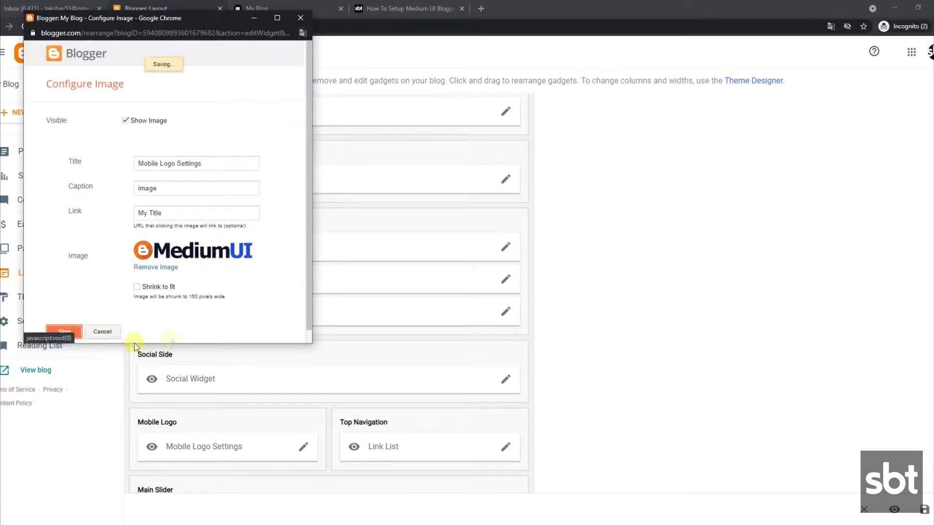
Read the Top Navigation / Footer Menu section of the setup guide, including the icon instructions and the Configure Link List example
click(304, 5)
click(396, 6)
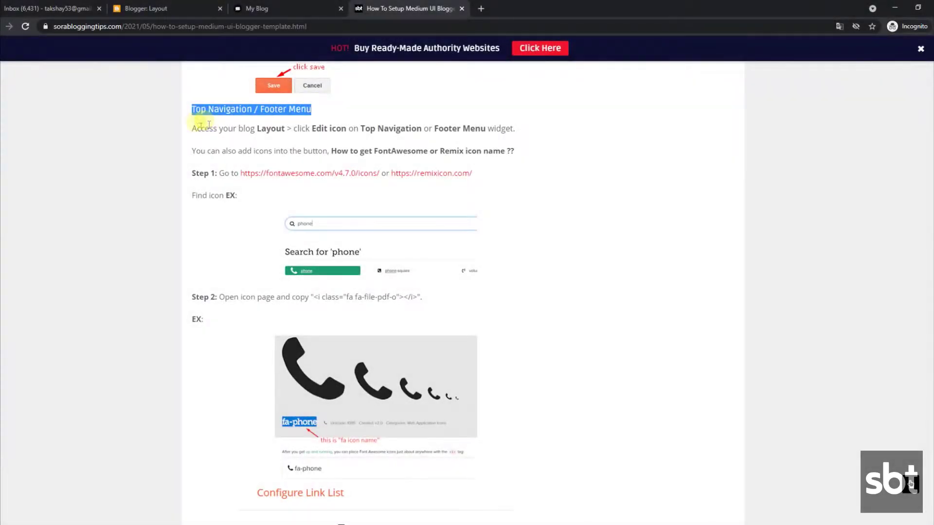
drag(189, 127, 513, 123)
drag(194, 150, 524, 161)
scroll(506, 167, down, 3)
scroll(510, 166, down, 4)
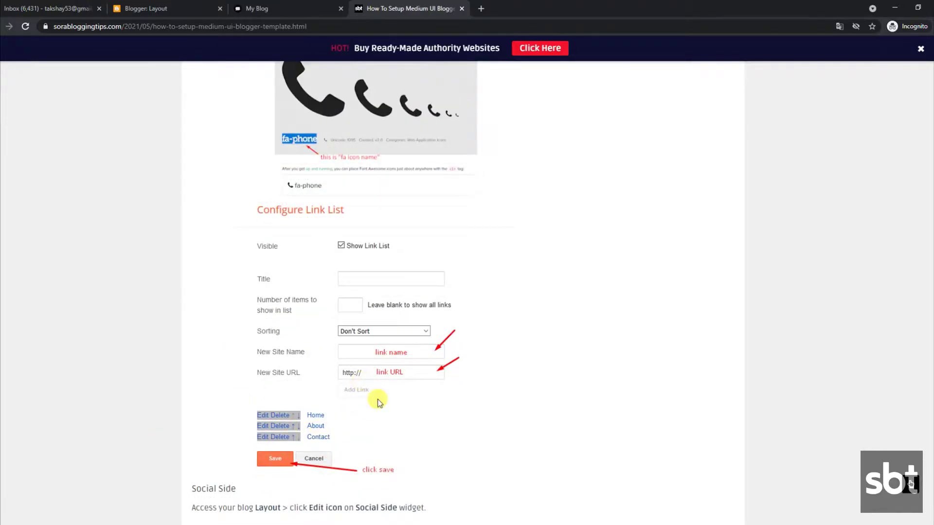
scroll(379, 402, up, 7)
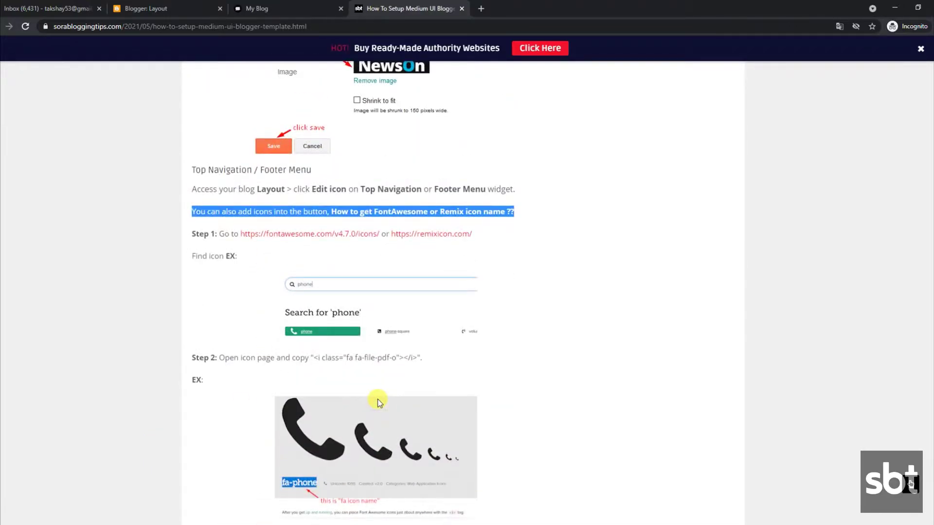
scroll(379, 402, down, 1)
Open the Home, About and Contact entries of the Top Navigation link list for editing in the Blogger layout, and save the list
click(200, 8)
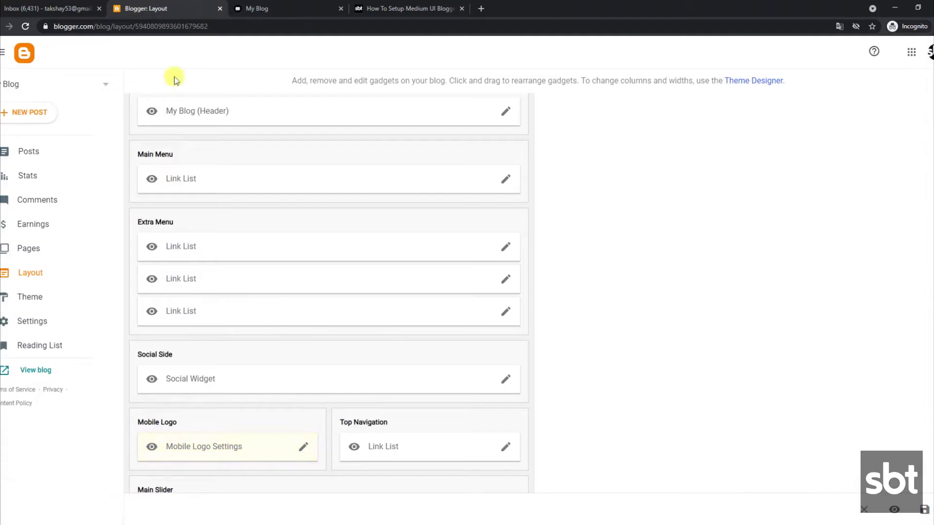
scroll(357, 240, down, 2)
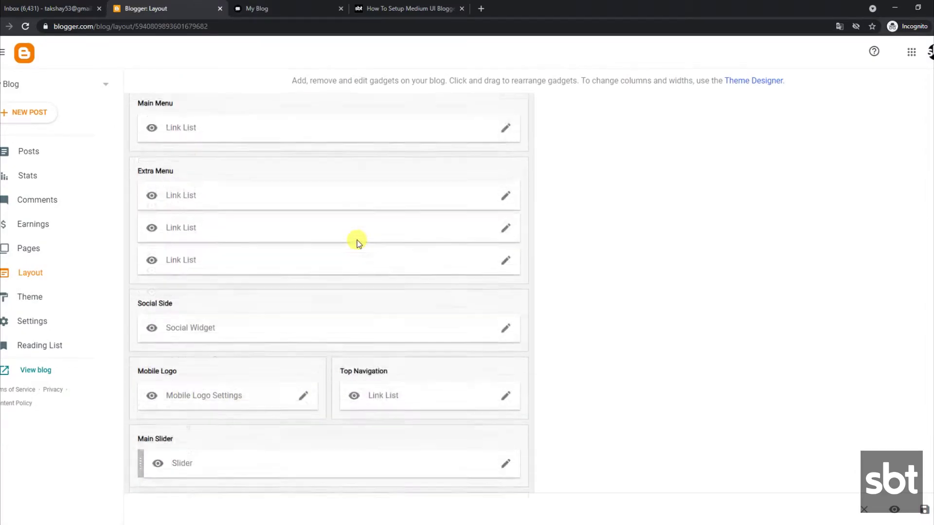
scroll(357, 240, down, 3)
click(504, 304)
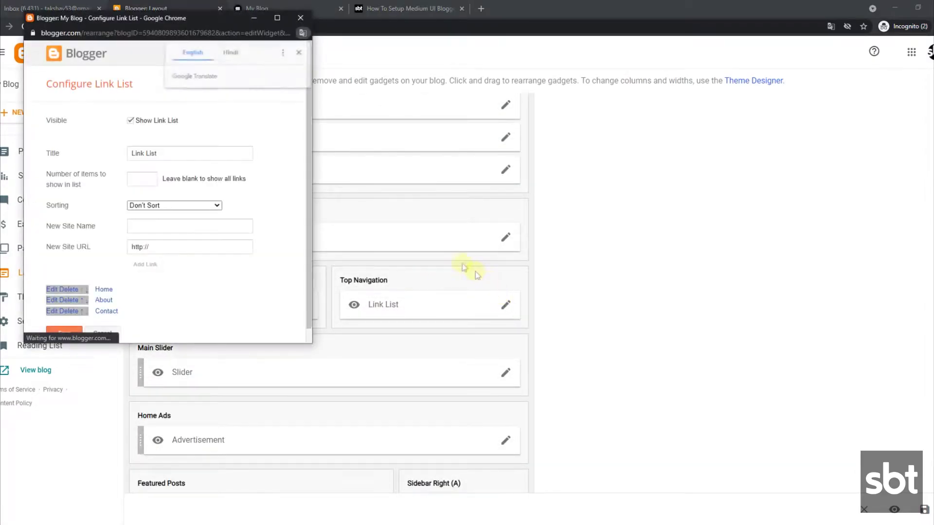
click(53, 289)
scroll(298, 249, down, 1)
click(62, 286)
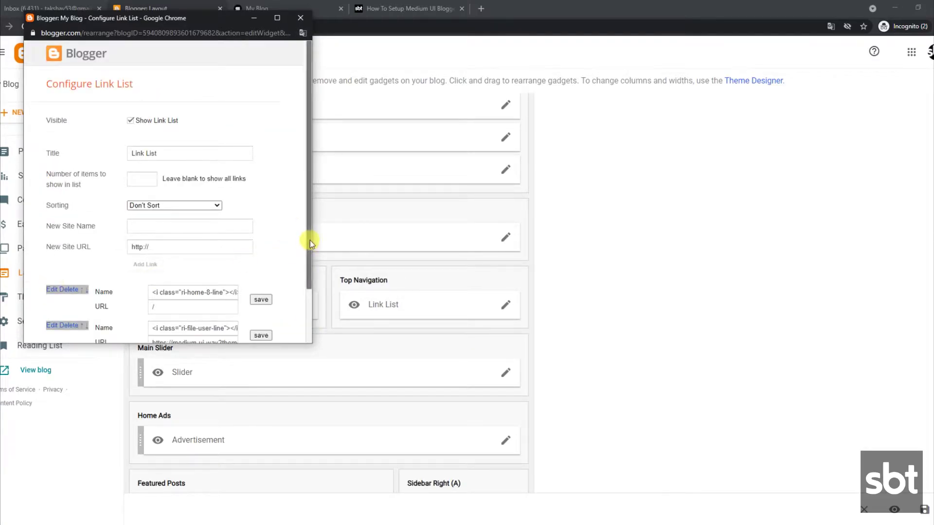
scroll(309, 238, down, 2)
click(55, 296)
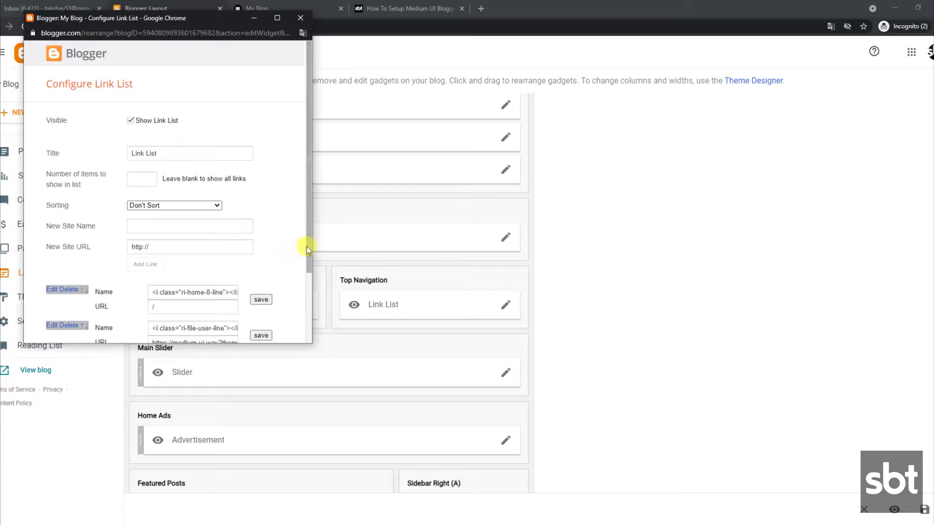
scroll(305, 302, down, 1)
click(71, 324)
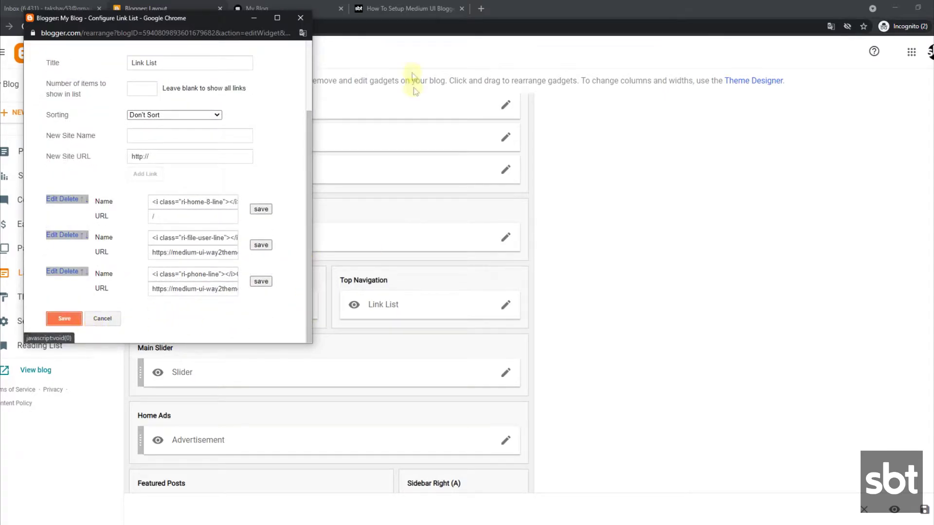
Read the Social Side section of the setup guide, including its available icon names, and check the social icons on the live blog
click(334, 7)
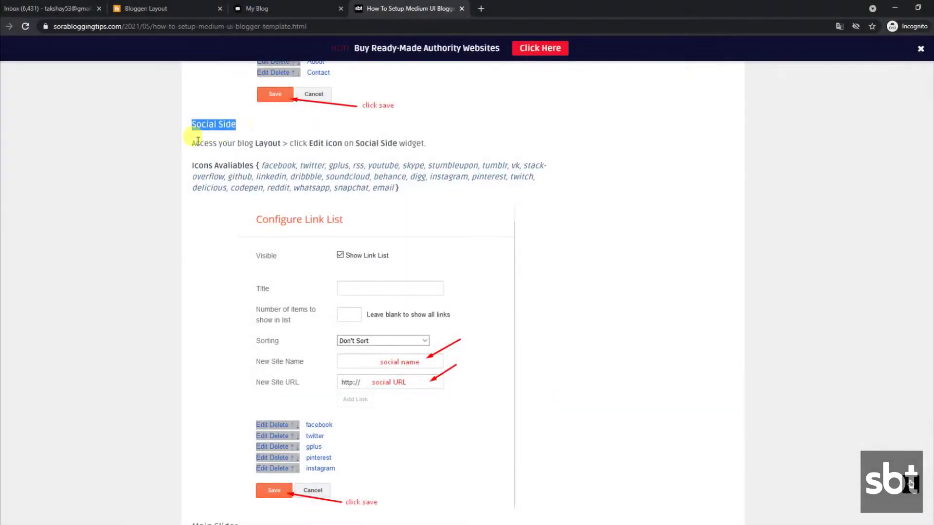
drag(195, 141, 424, 144)
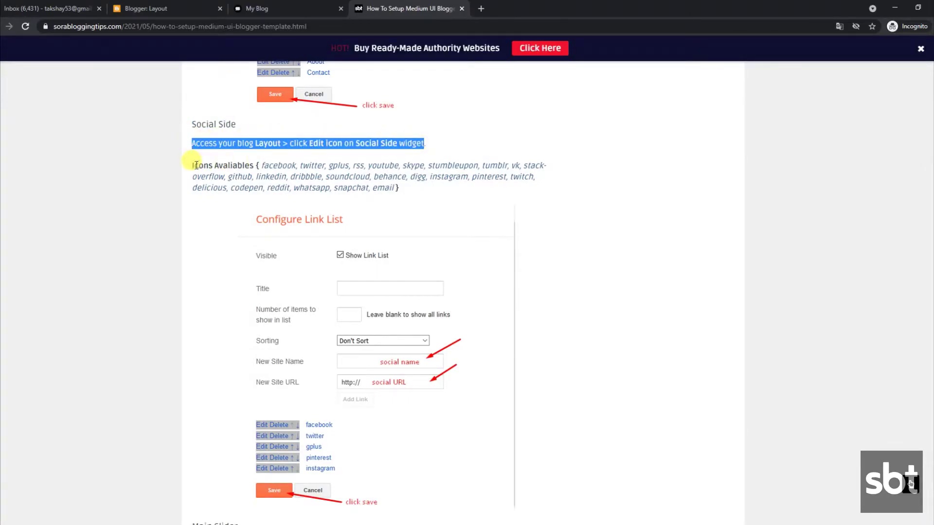
drag(191, 164, 417, 200)
scroll(417, 201, down, 1)
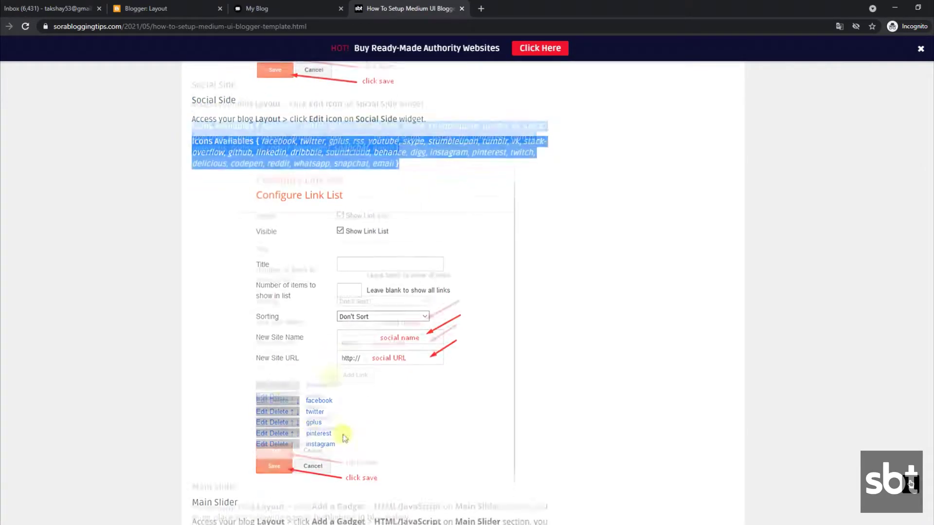
click(250, 5)
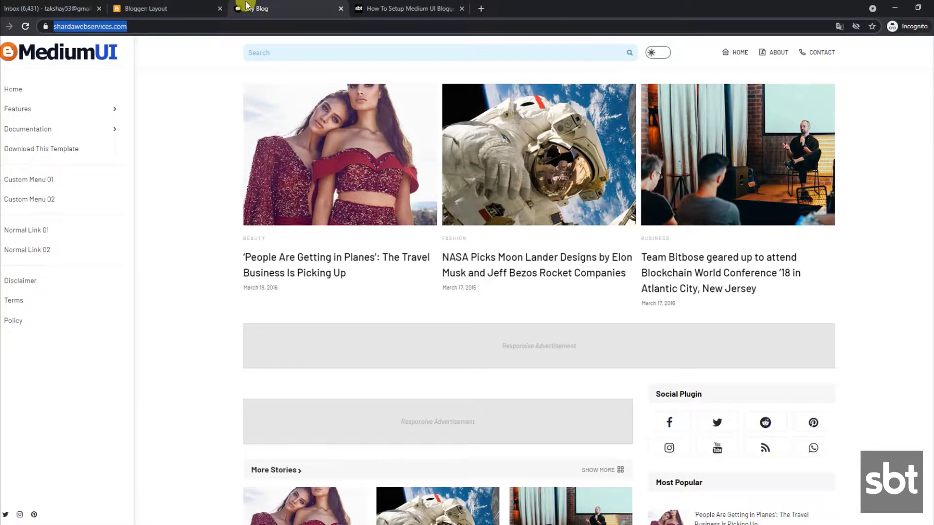
Open the Social Side widget in the Blogger layout and save it with the facebook, twitter, instagram and pinterest links
click(179, 7)
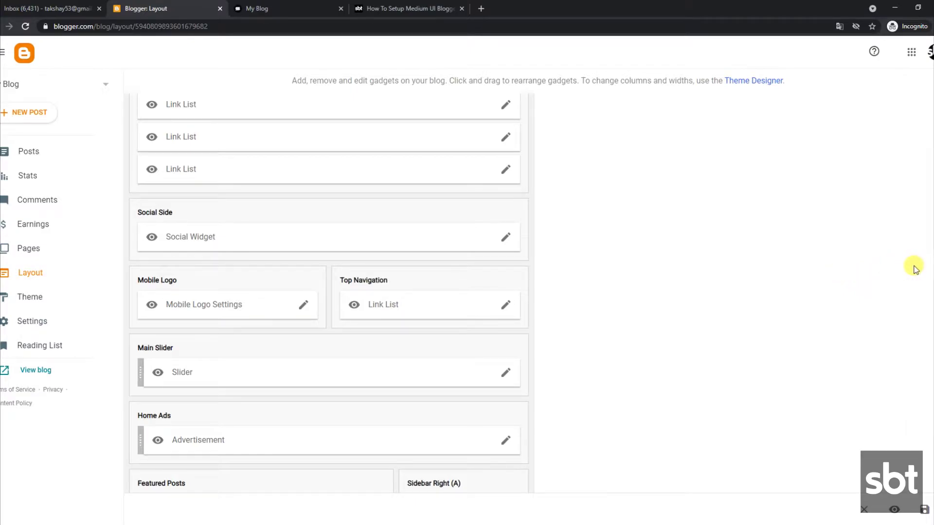
click(505, 239)
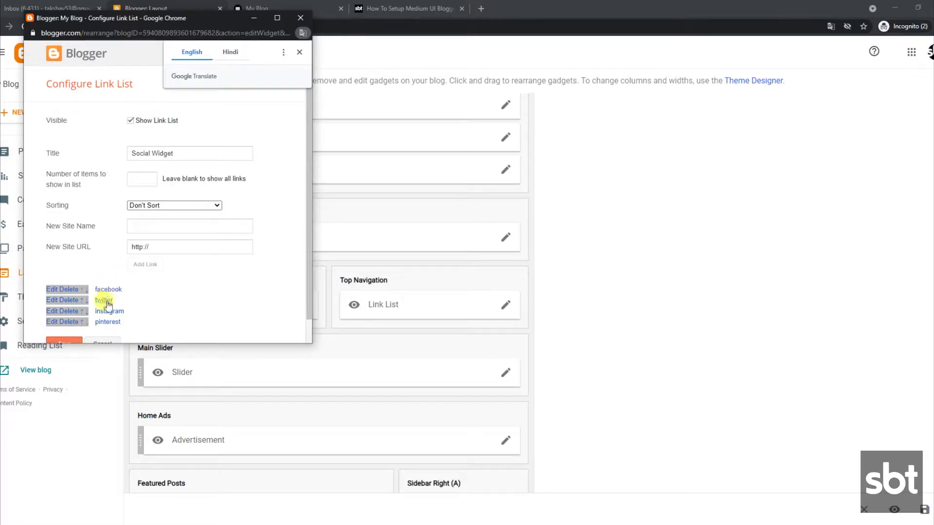
click(64, 318)
Read the With Shortcodes part of the guide's Main Slider section, including the 6/Anime/slider example and its HTML/JavaScript settings
click(290, 5)
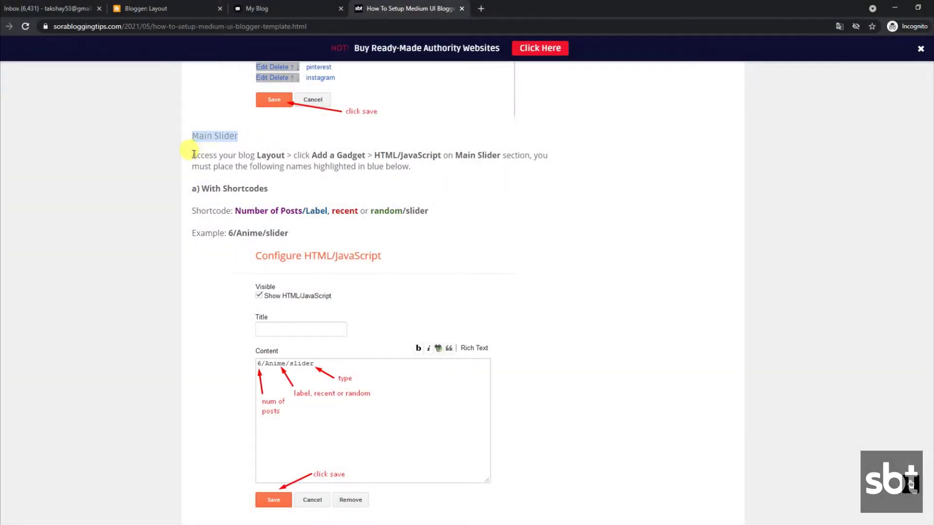
drag(193, 154, 267, 190)
drag(193, 211, 440, 214)
drag(193, 233, 305, 235)
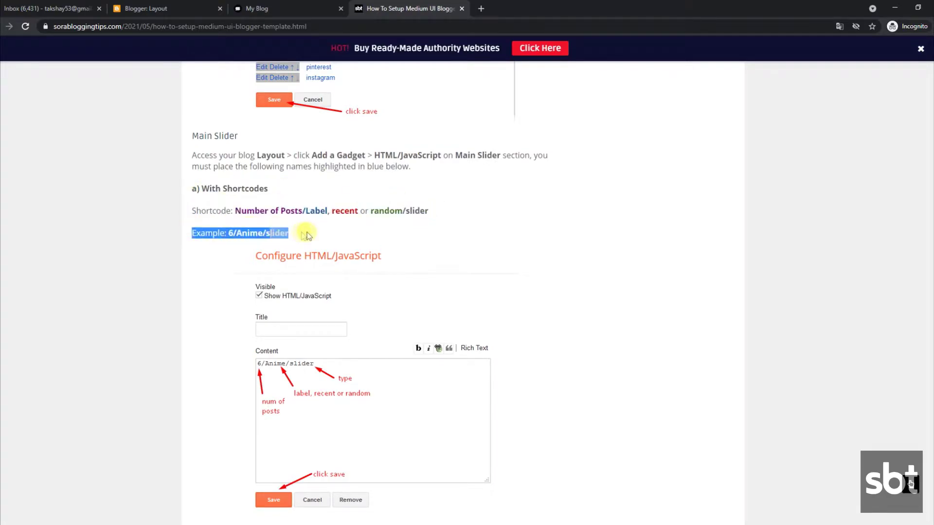
scroll(308, 235, down, 3)
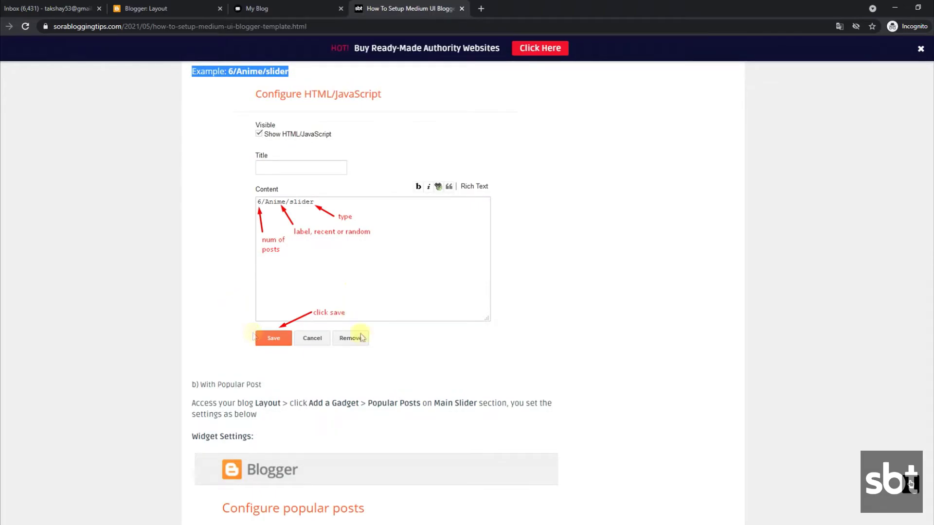
scroll(253, 336, up, 2)
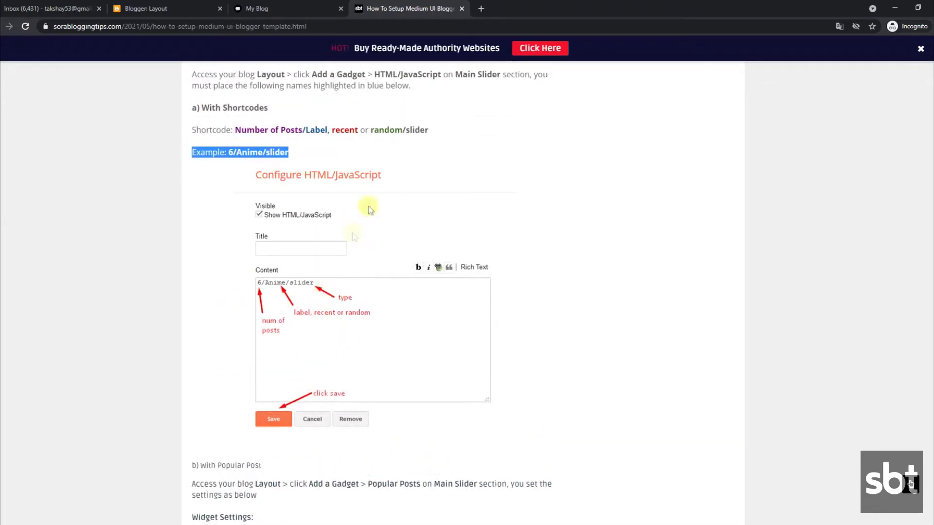
Advance the post slider on the live blog and recheck the slider shortcode format in the setup guide
click(319, 6)
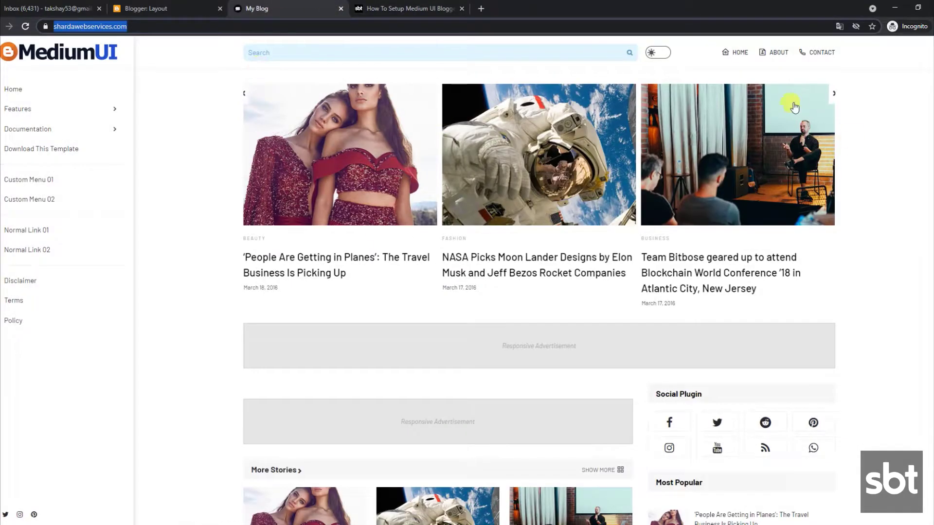
click(826, 95)
click(827, 95)
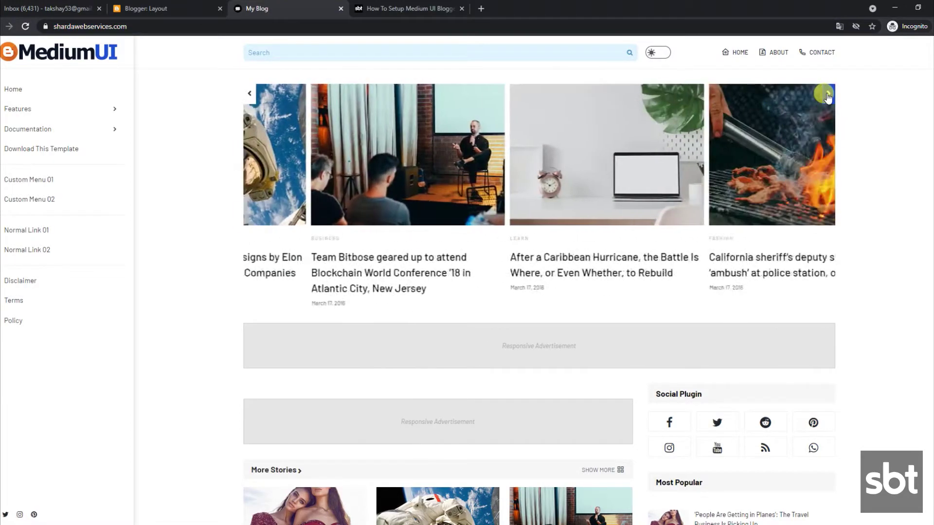
click(378, 7)
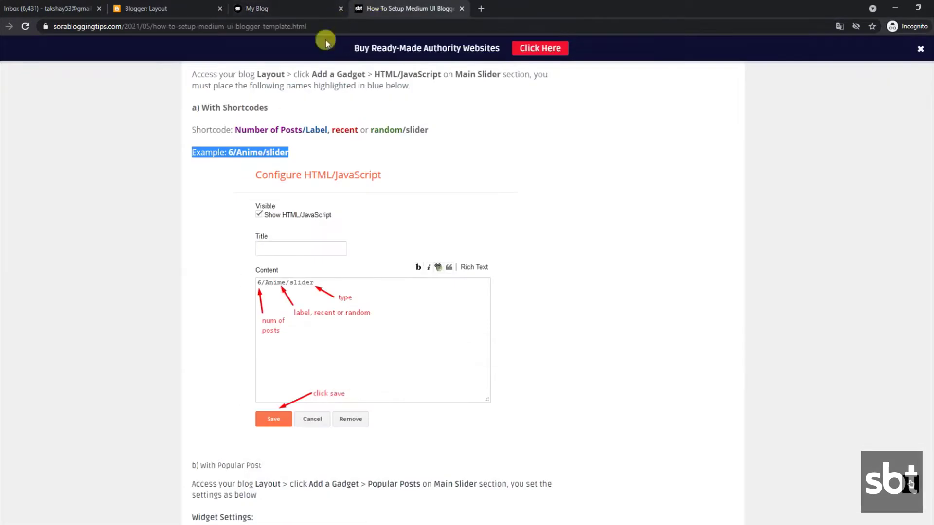
click(281, 131)
Open the Main Slider gadget in the Blogger layout and save it with the shortcode 5/recent/slider
click(194, 8)
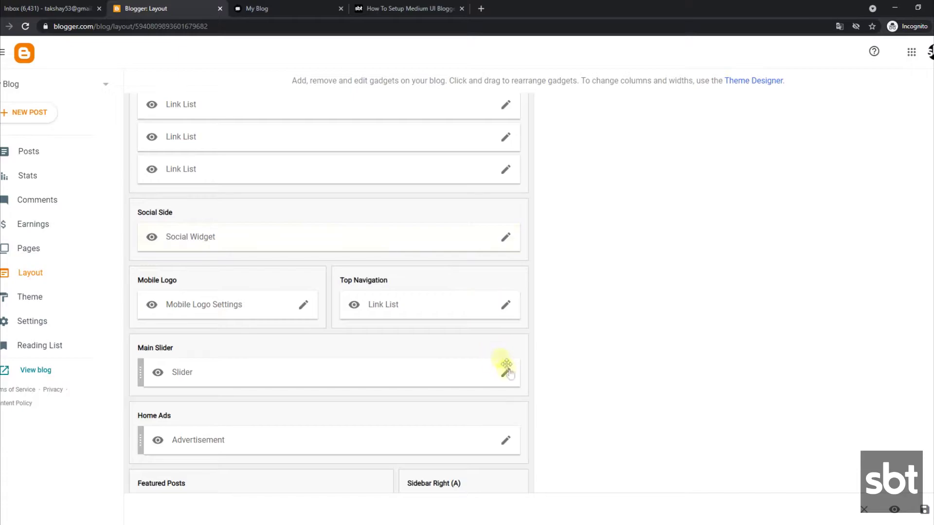
click(506, 373)
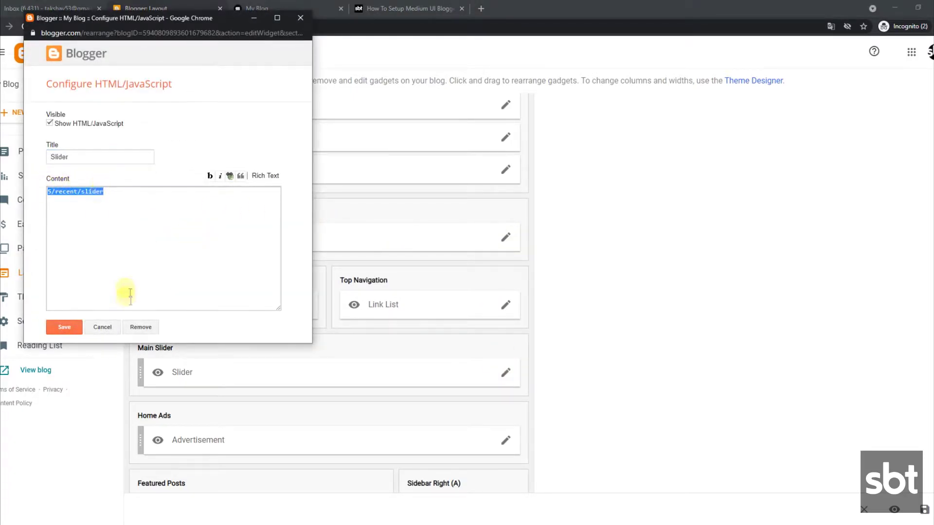
click(65, 328)
Check the live blog's slider and read the With Popular Post section of the setup guide, including its widget settings
click(323, 6)
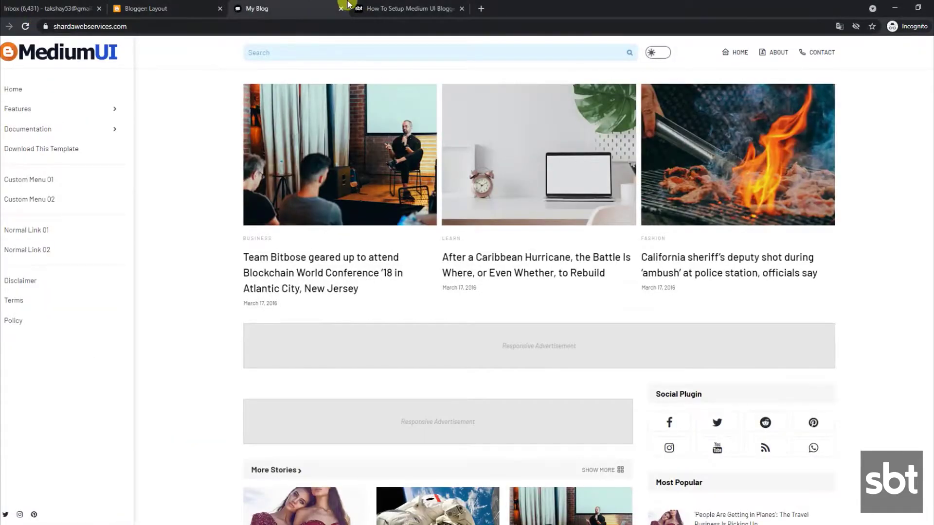
click(362, 8)
scroll(272, 402, down, 5)
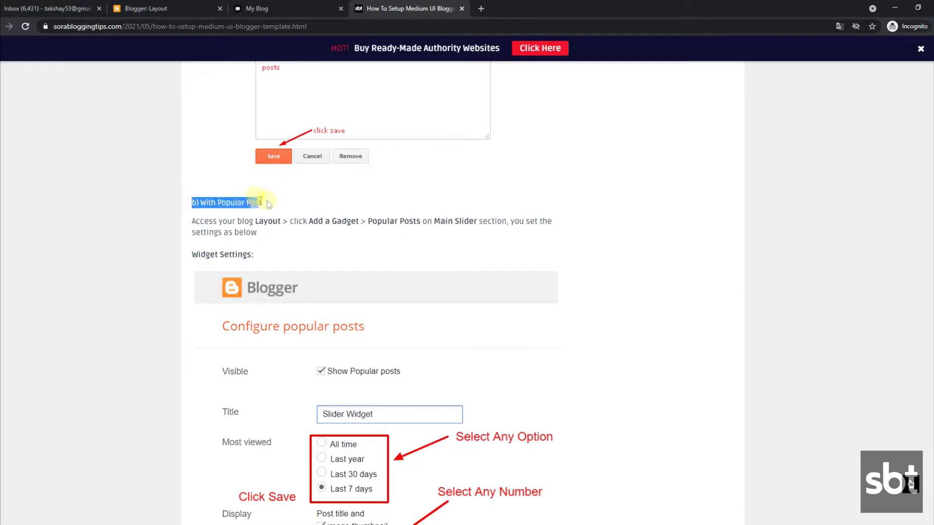
drag(192, 222, 264, 235)
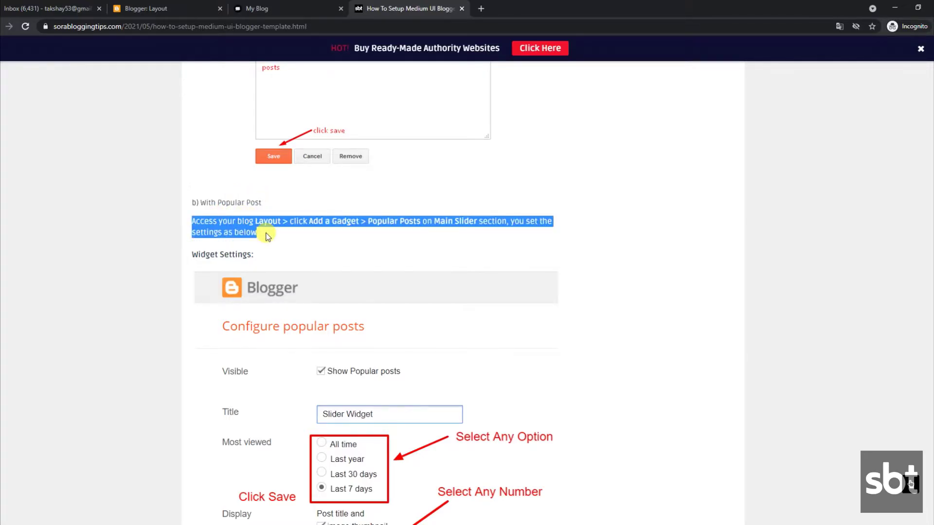
scroll(236, 233, down, 4)
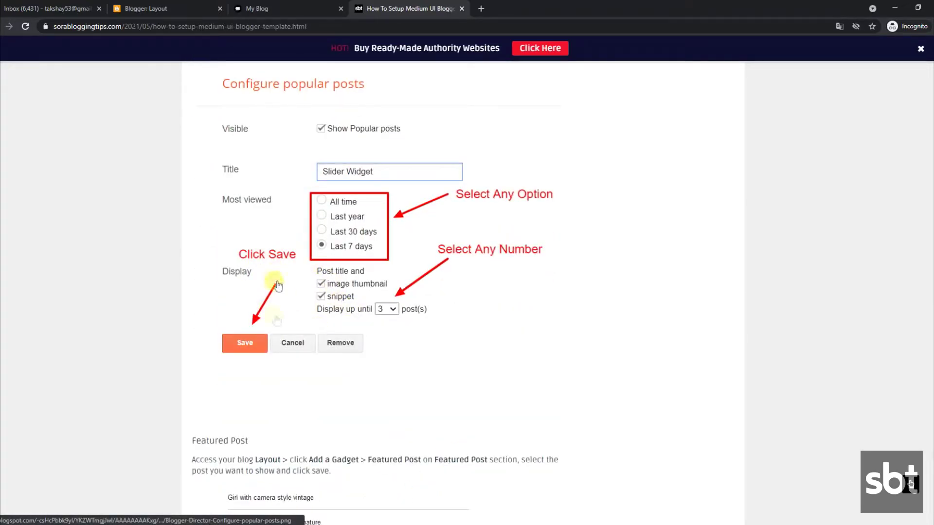
Remove the Slider gadget from the Main Slider section of the Blogger layout
click(284, 5)
click(152, 7)
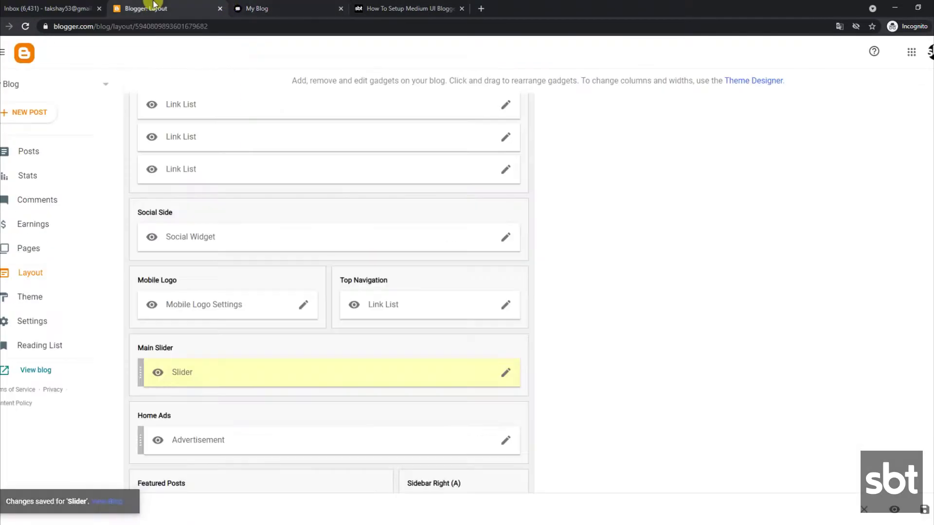
click(506, 374)
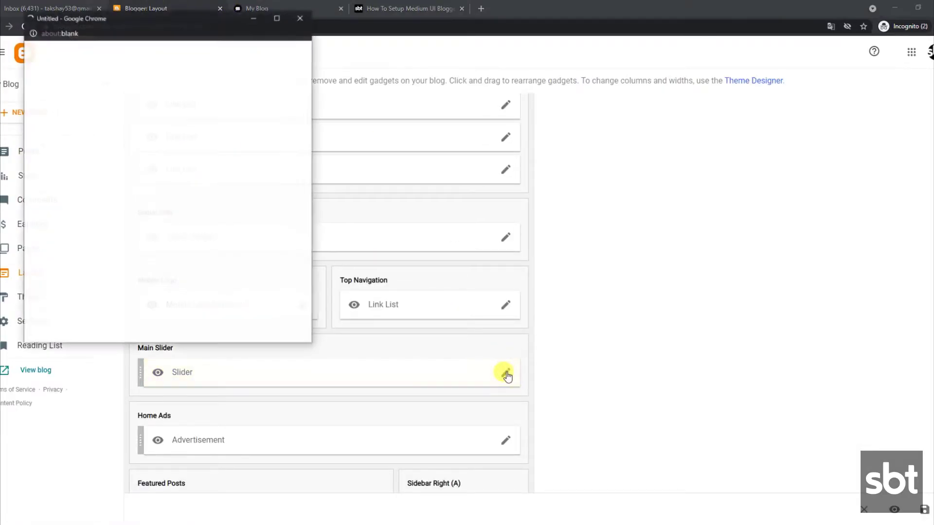
click(152, 328)
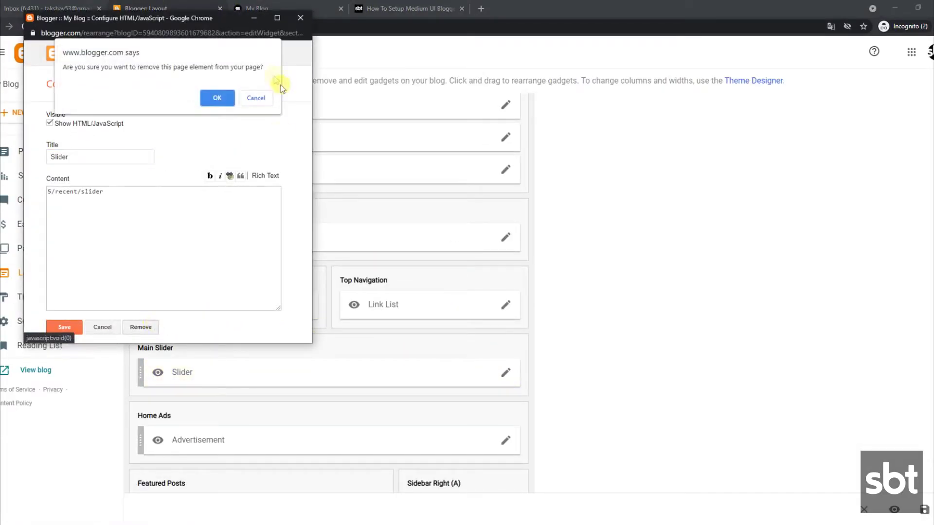
click(221, 96)
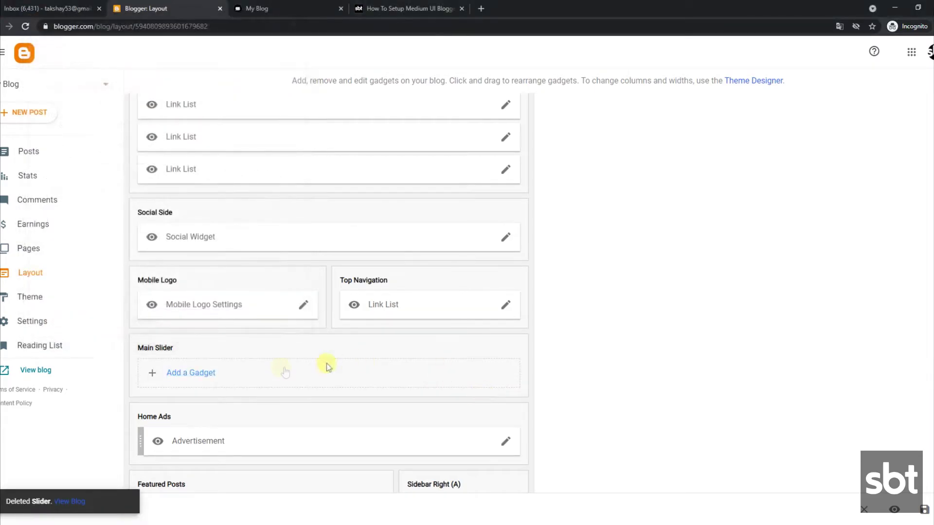
Add a Popular Posts gadget to the Main Slider section, set it to display up to 5 posts, and save it
click(201, 373)
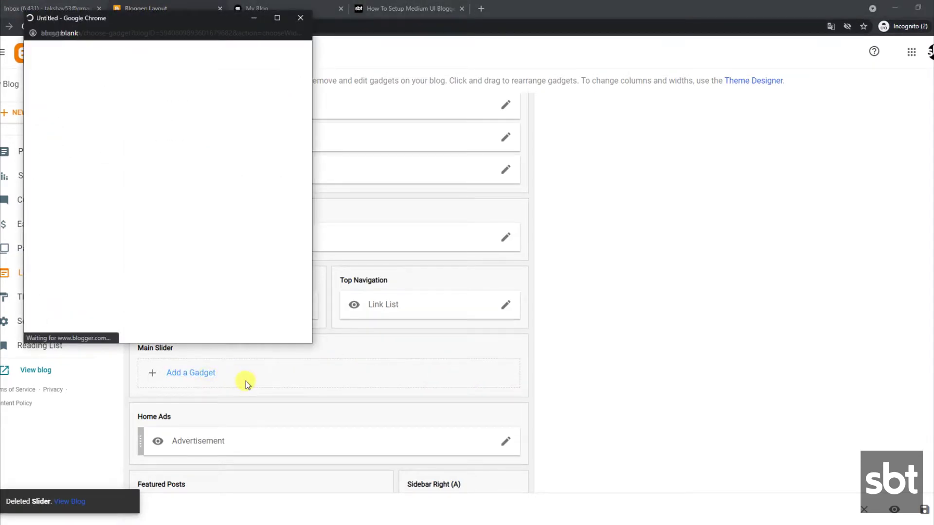
drag(308, 111, 302, 247)
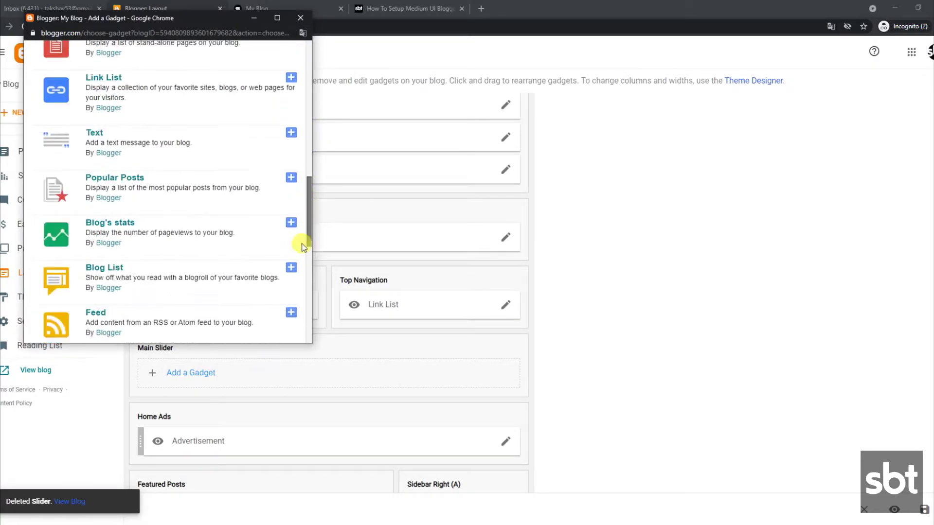
click(291, 177)
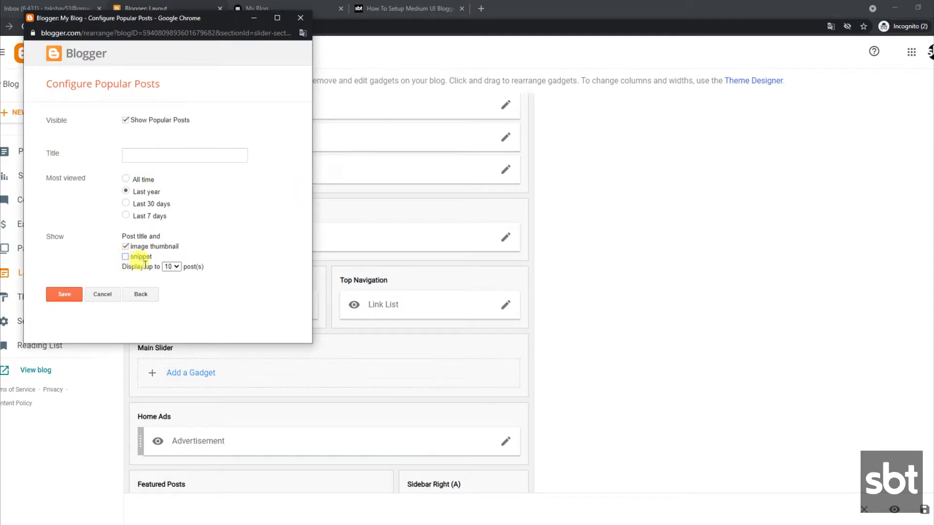
click(171, 267)
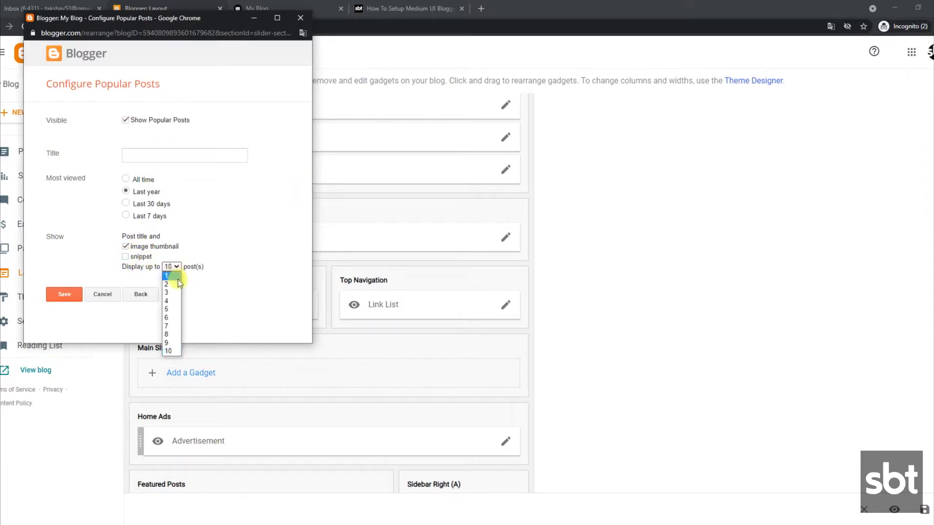
click(175, 310)
click(66, 294)
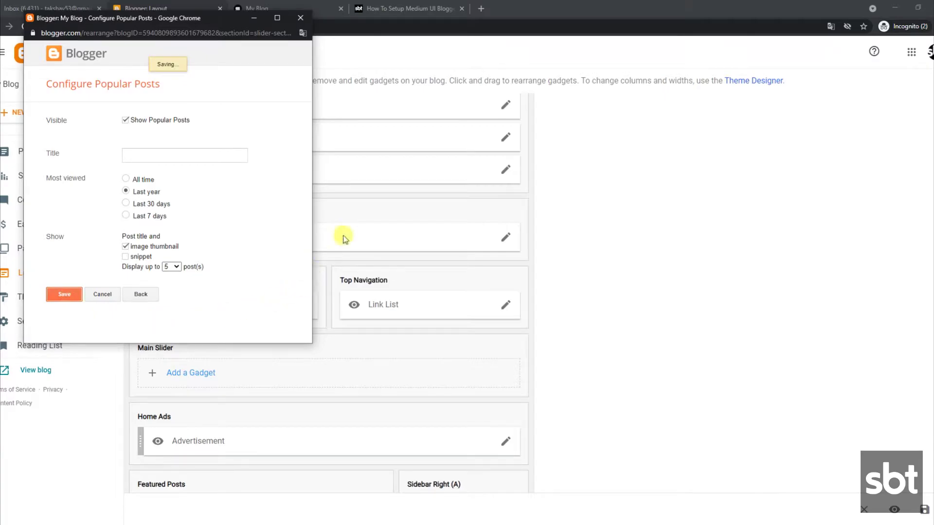
Reload the live blog to check the main slider based on popular posts
click(298, 6)
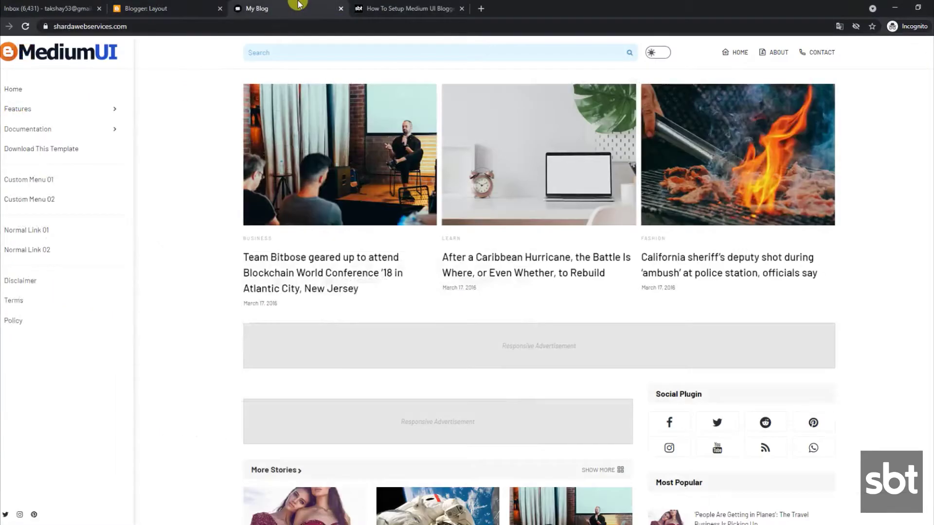
click(23, 31)
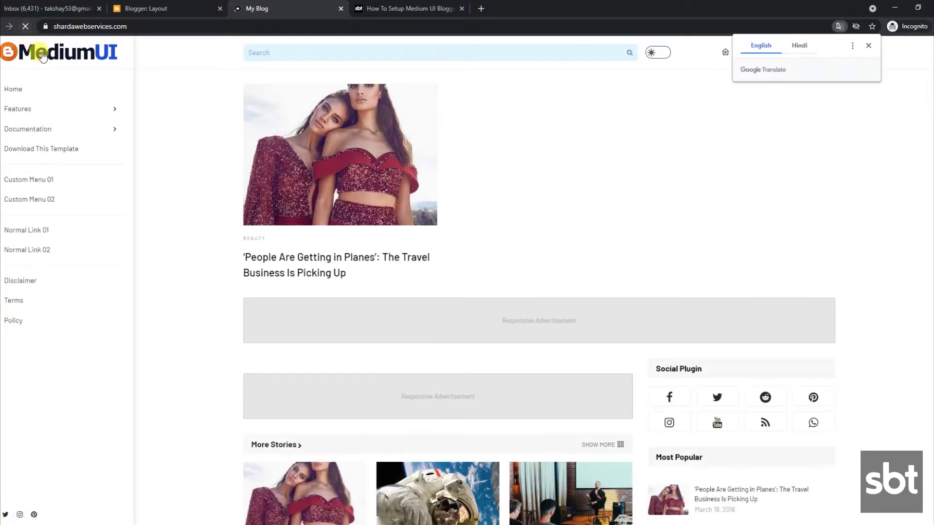
click(827, 94)
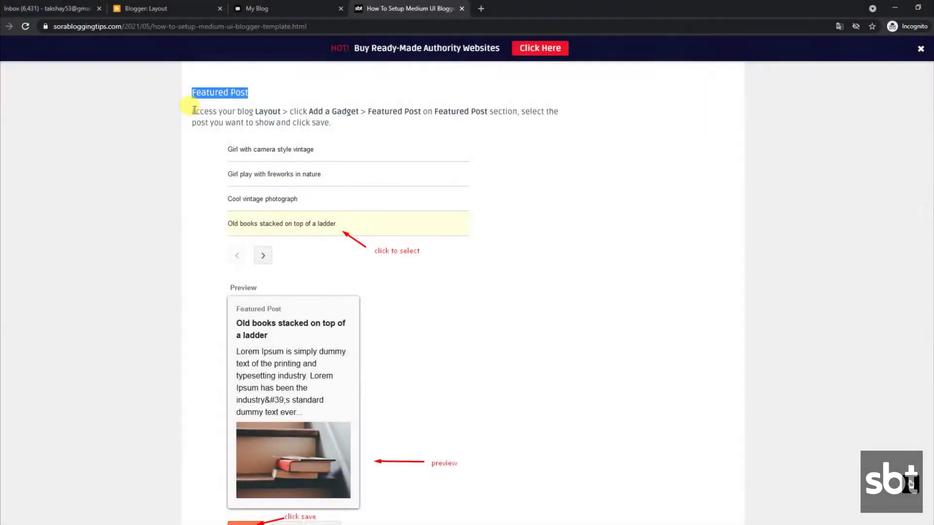
Read the guide's Featured Post instructions and look at the Featured post block on the live blog
drag(192, 111, 326, 135)
scroll(326, 136, down, 4)
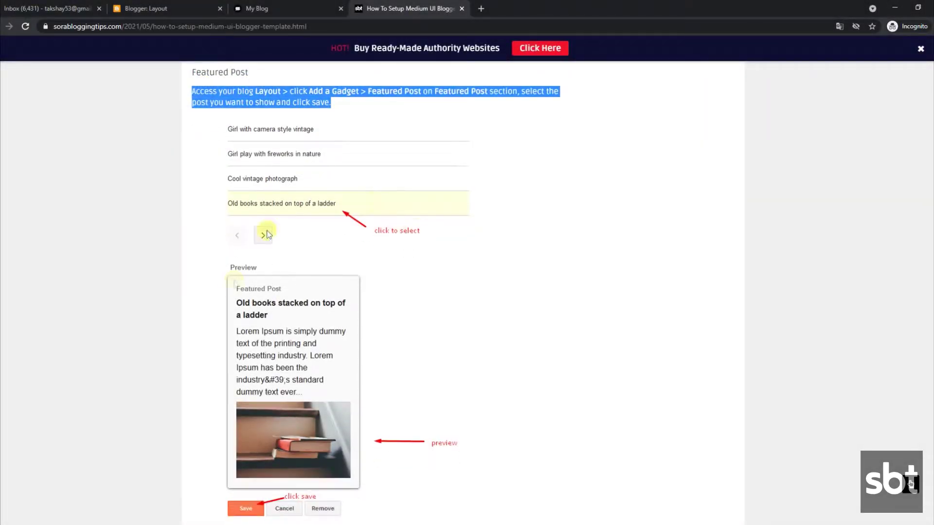
scroll(361, 289, up, 3)
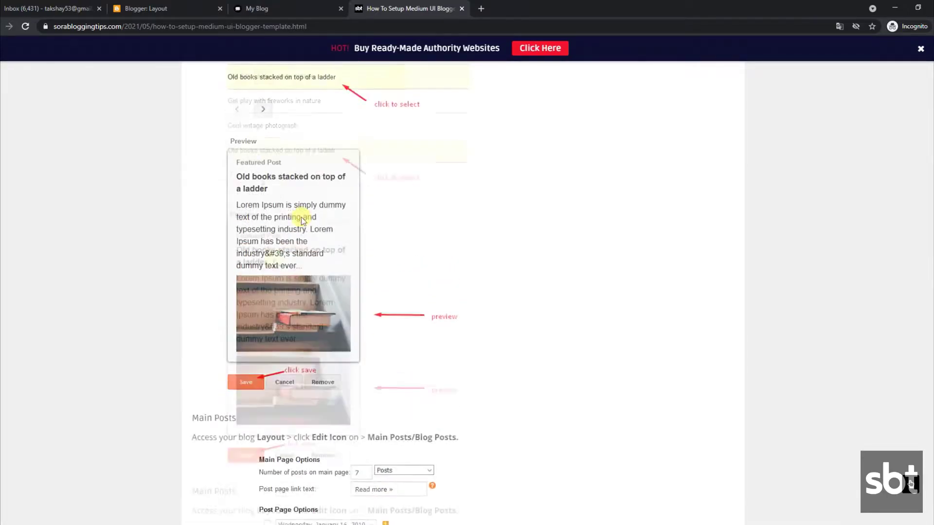
click(283, 6)
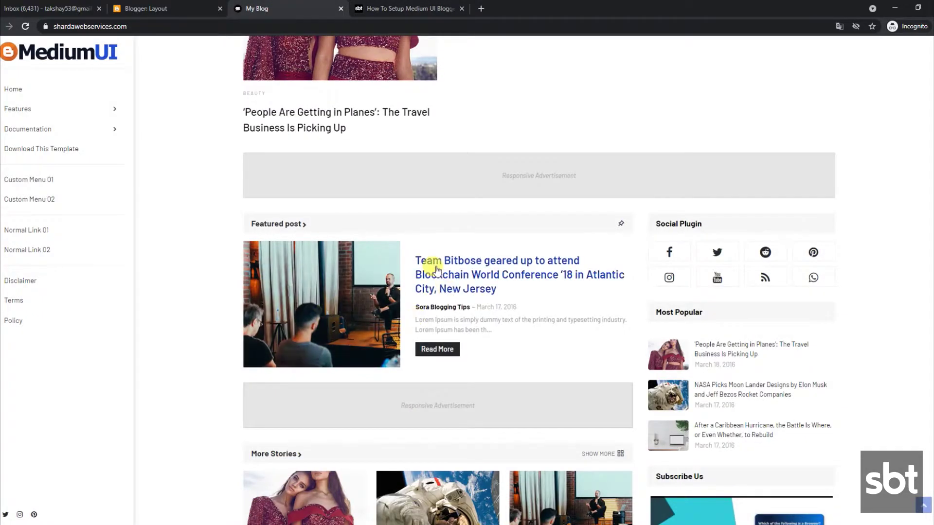
Open the Featured post gadget in the Blogger layout and review its post selection list and preview
click(206, 5)
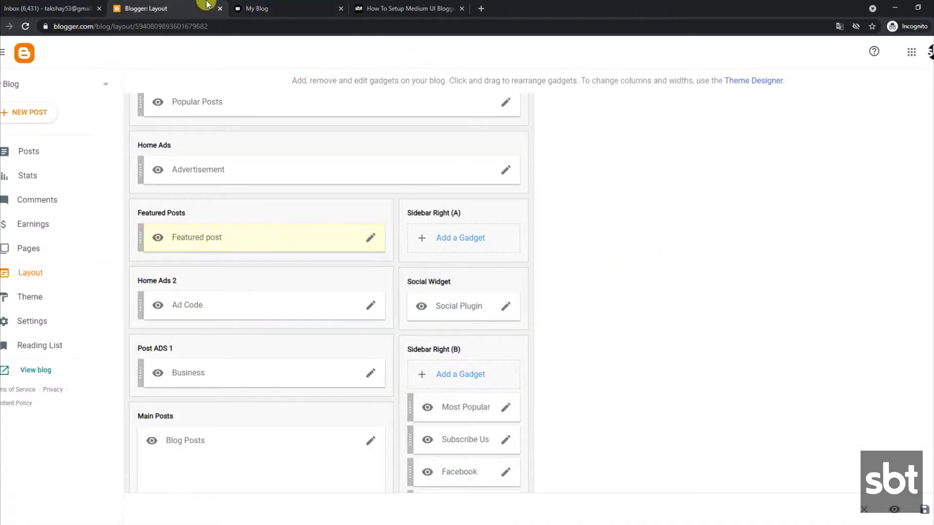
click(372, 241)
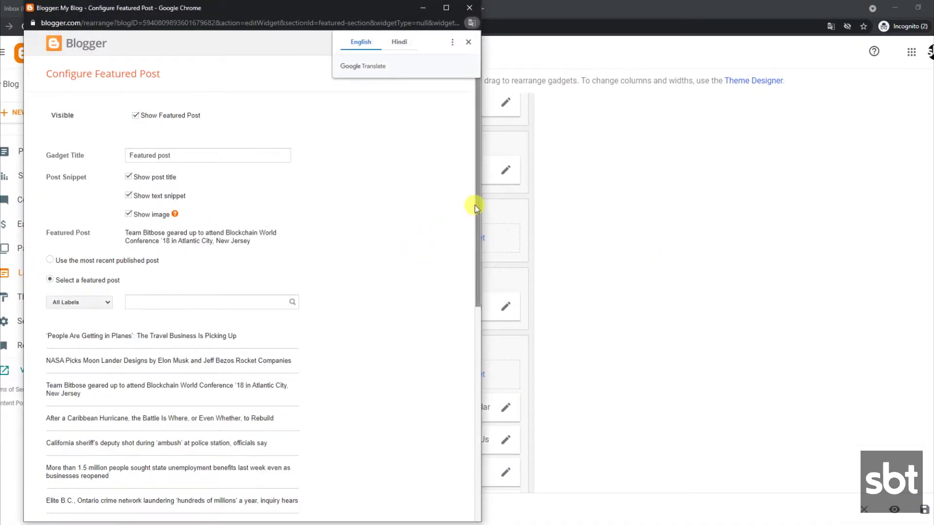
drag(475, 204, 471, 442)
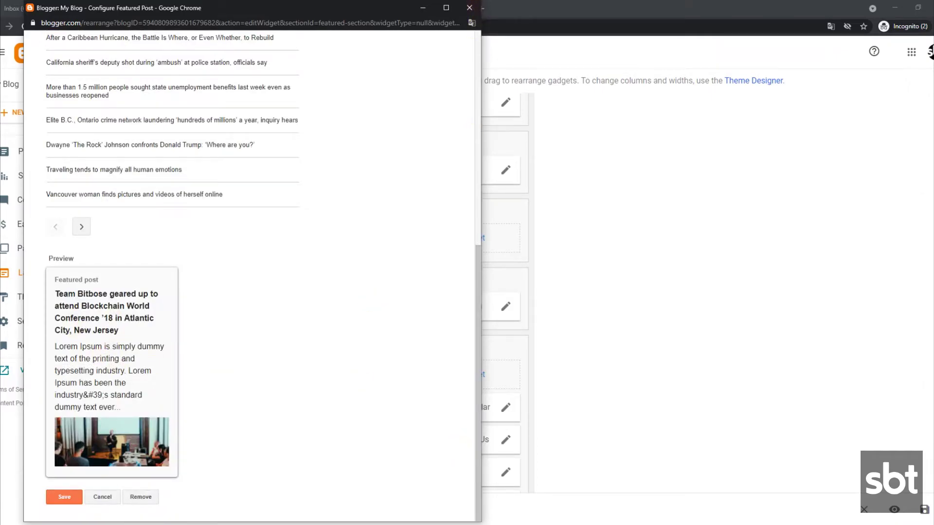
Read the guide's Post Layouts section covering the left-sidebar, full-width and right-sidebar strikethrough keywords
click(328, 6)
click(373, 6)
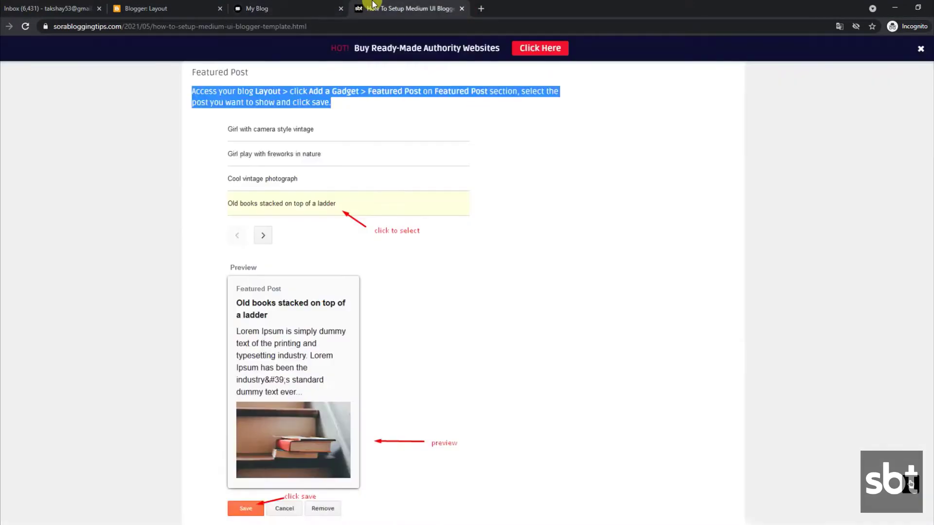
scroll(910, 483, down, 6)
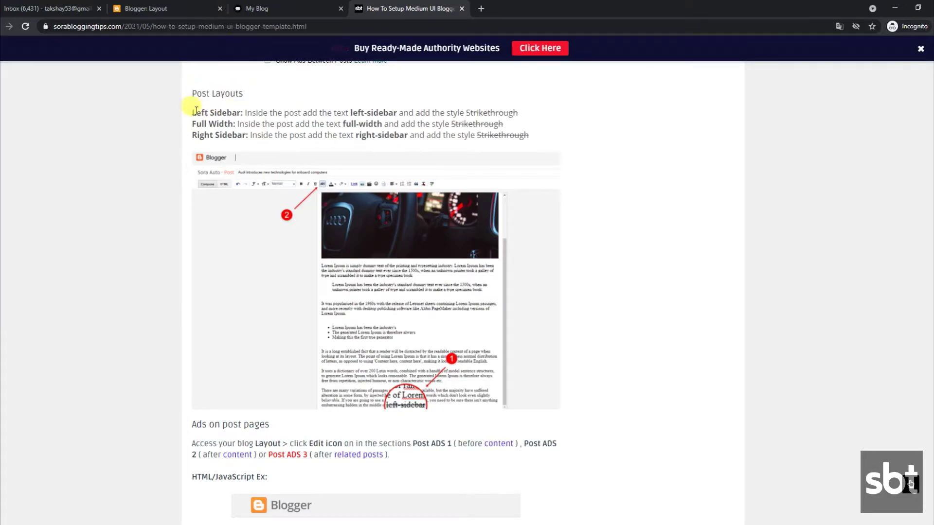
drag(195, 111, 518, 127)
drag(197, 135, 528, 140)
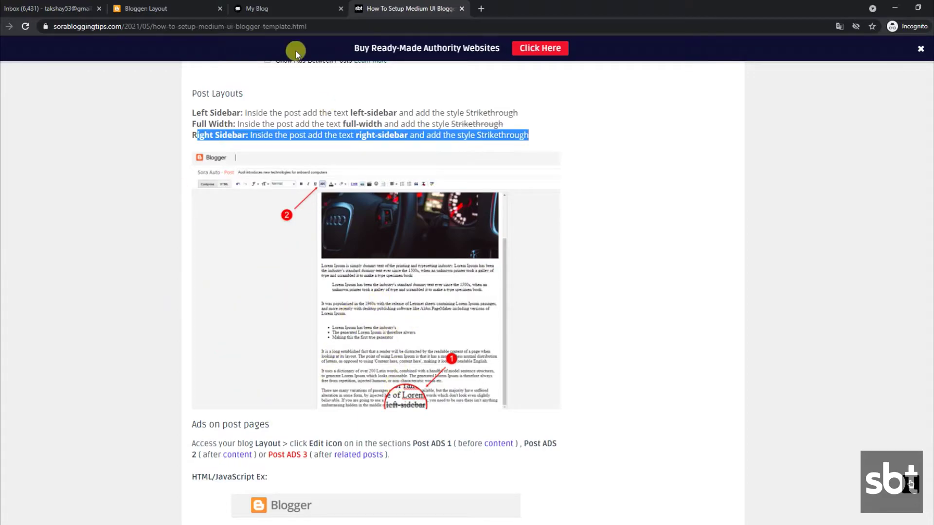
Copy the keyword full-width from the guide's Post Layouts section
drag(342, 125, 371, 122)
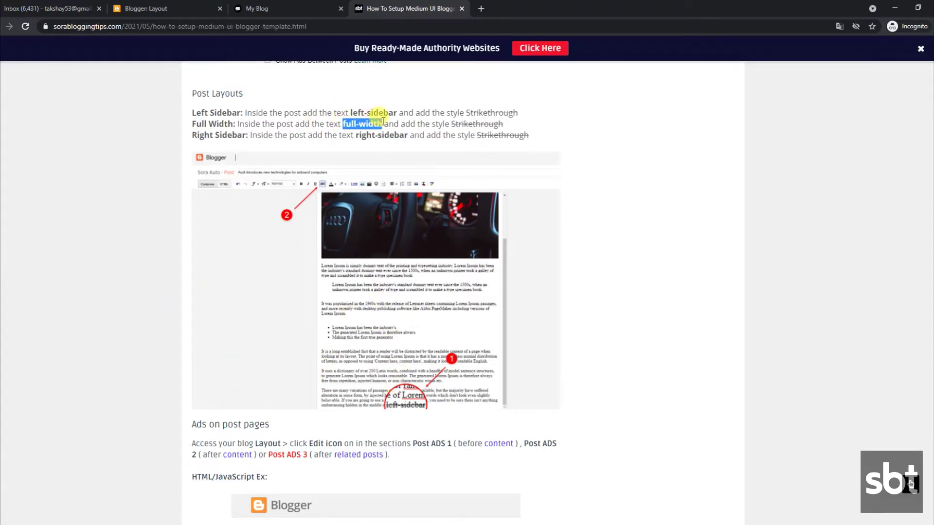
right_click(372, 122)
click(392, 129)
Open the post 'People Are Getting in Planes': The Travel Business Is Picking Up for editing in Blogger
click(165, 8)
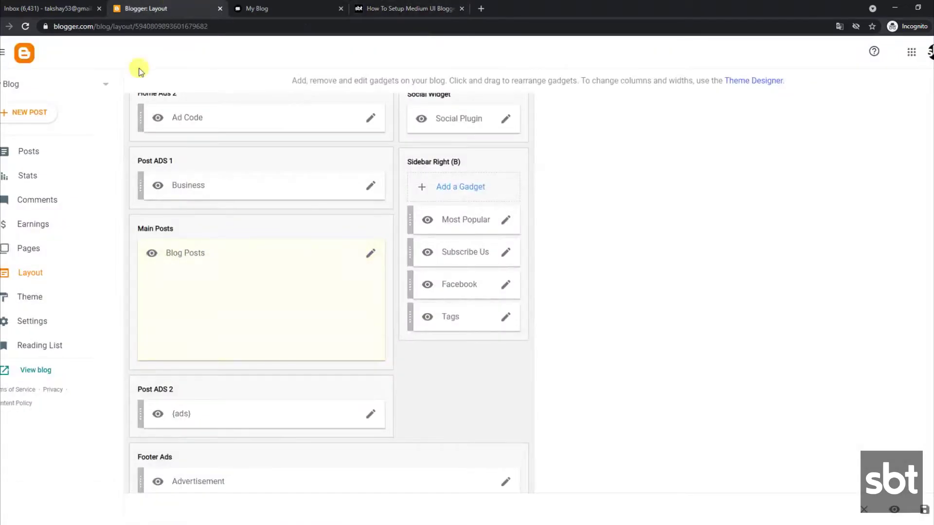
click(48, 158)
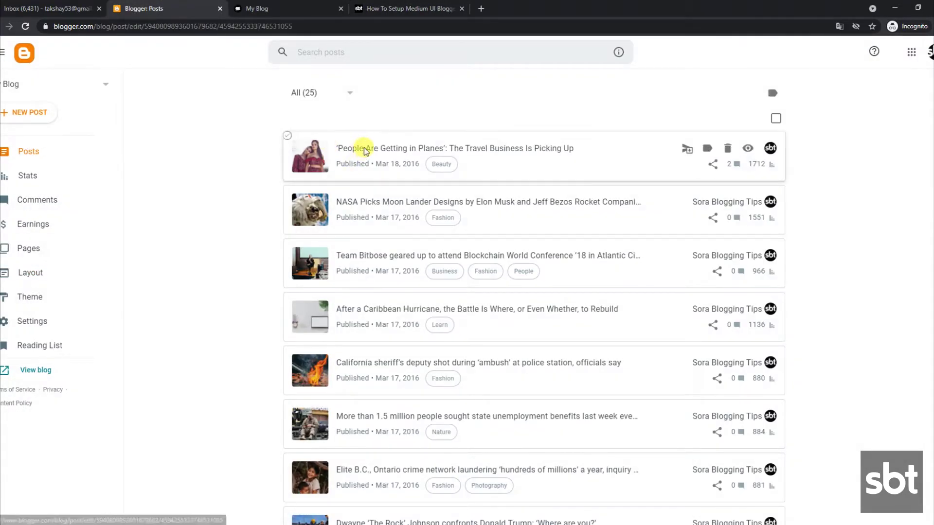
click(364, 149)
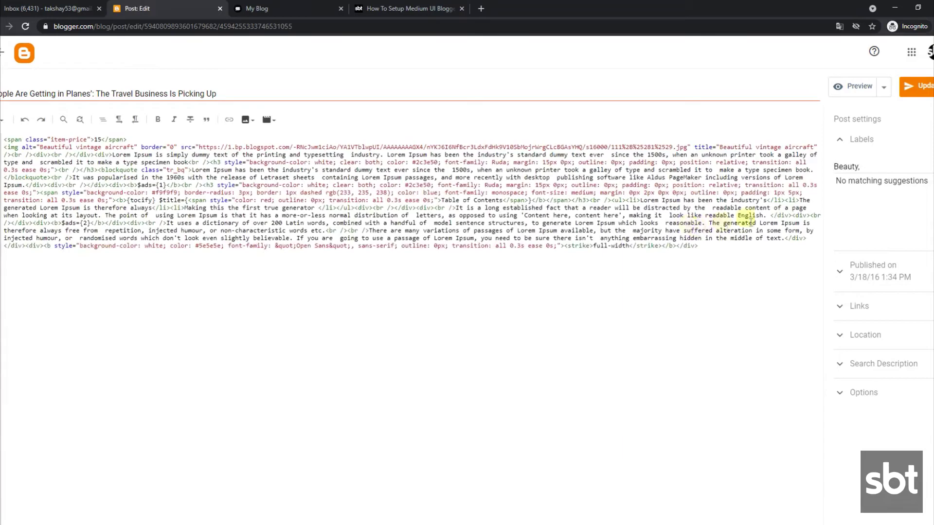
Switch the post editor to Compose view and select the full-width line at the end of the post
click(4, 120)
click(6, 122)
click(6, 122)
click(22, 148)
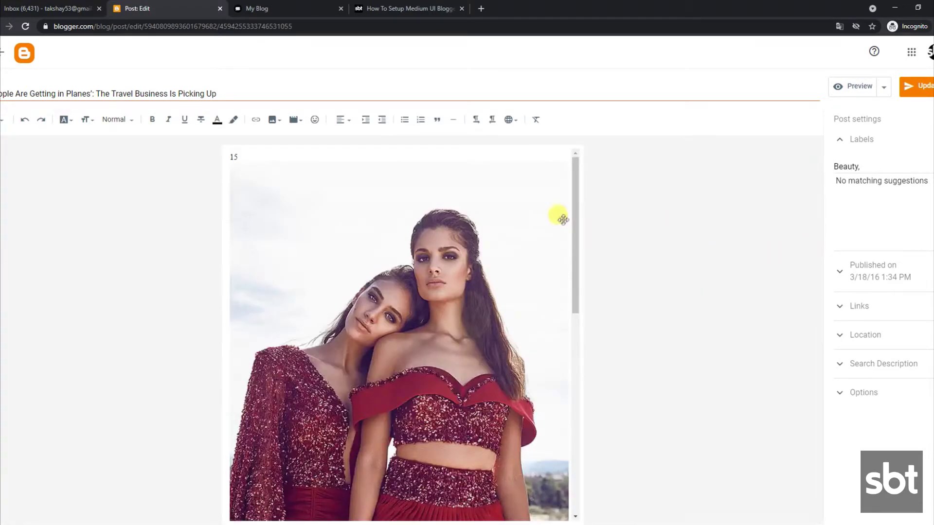
drag(574, 229, 400, 498)
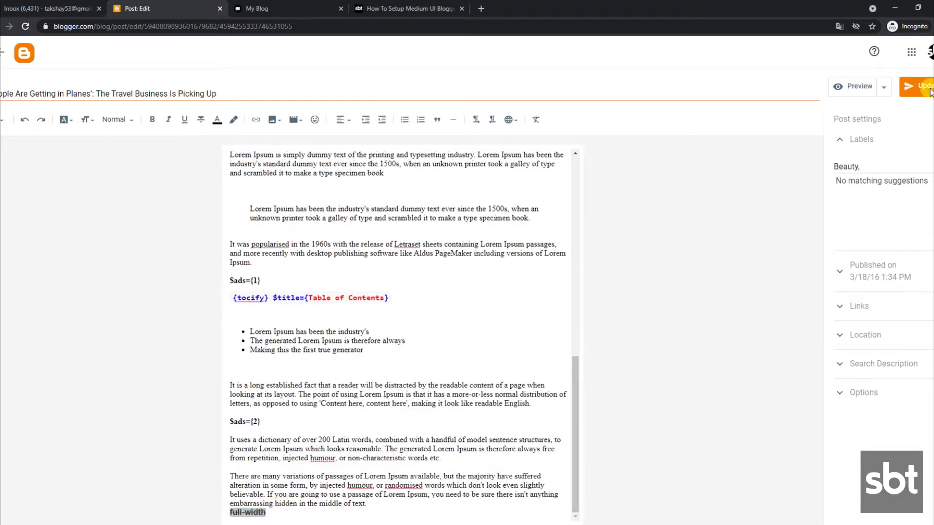
Leave the editor and view the published 'People Are Getting in Planes' post to inspect its page layout
click(3, 52)
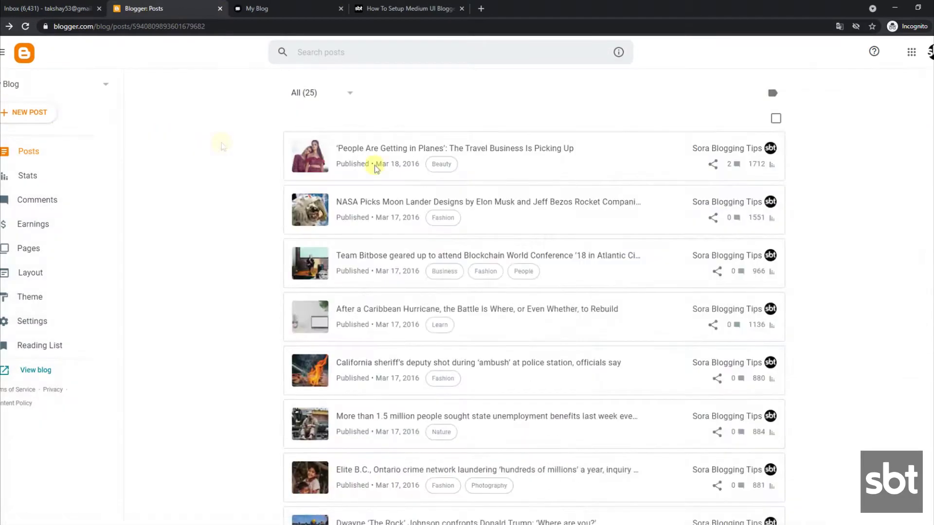
click(747, 148)
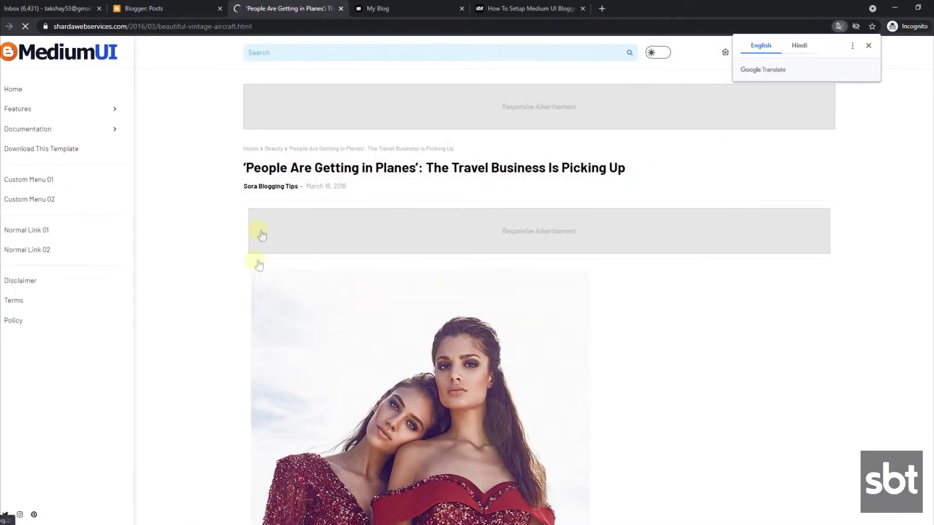
scroll(538, 280, down, 15)
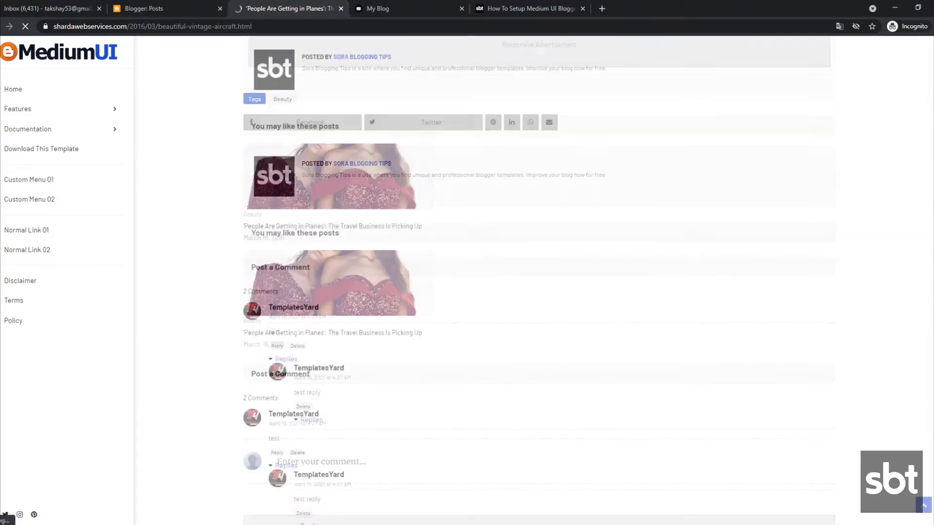
scroll(538, 280, up, 6)
scroll(909, 146, up, 10)
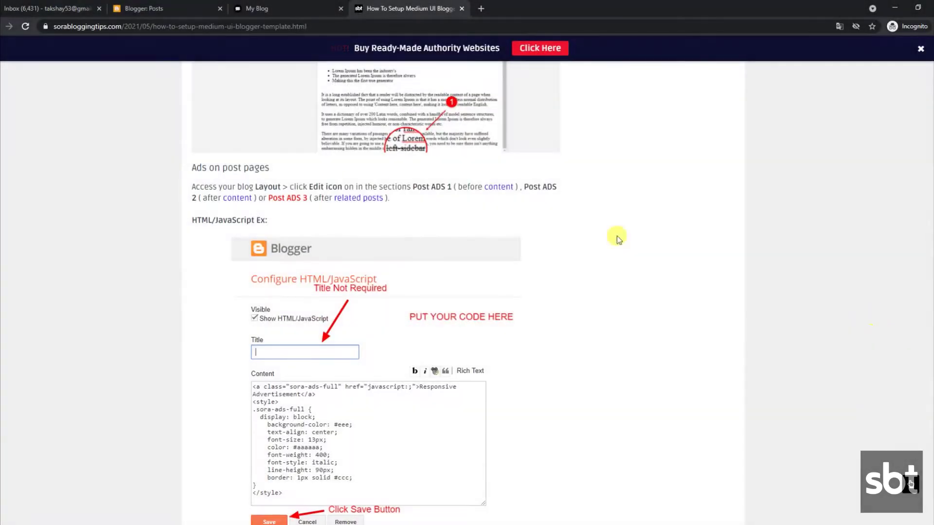
Read the guide's Ads on post pages instructions and open the blog's Layout page in Blogger
drag(194, 166, 267, 166)
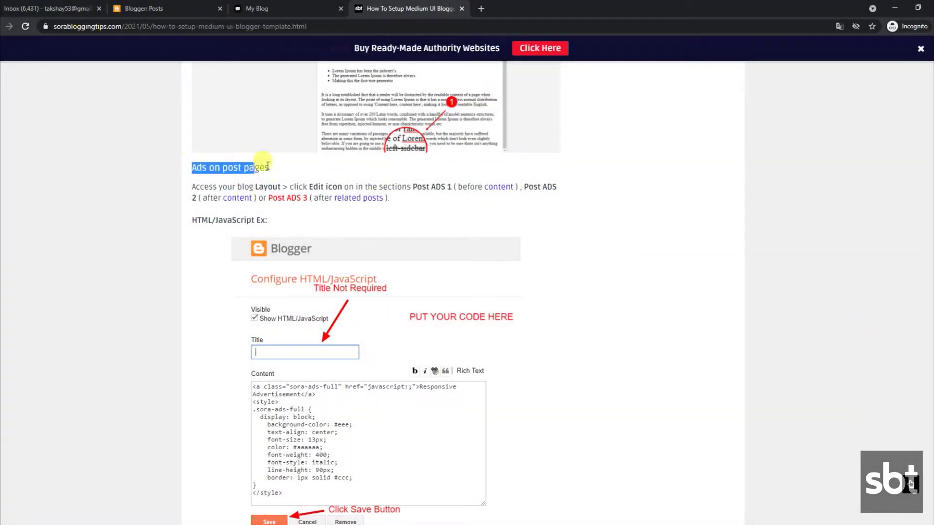
drag(196, 186, 397, 202)
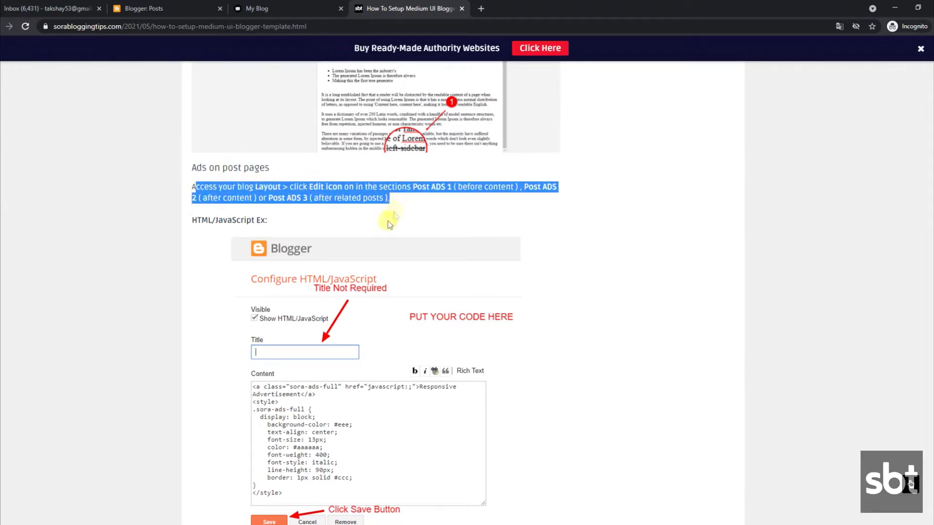
scroll(929, 341, down, 8)
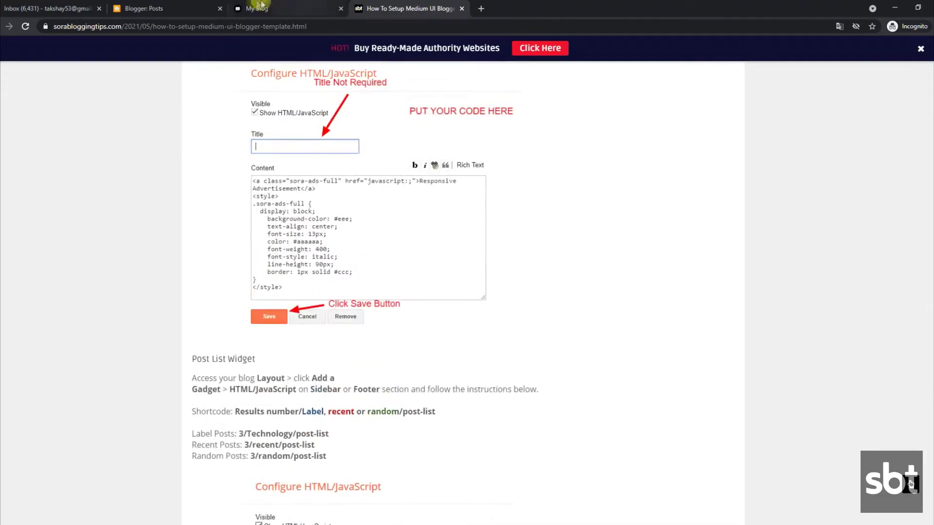
click(262, 5)
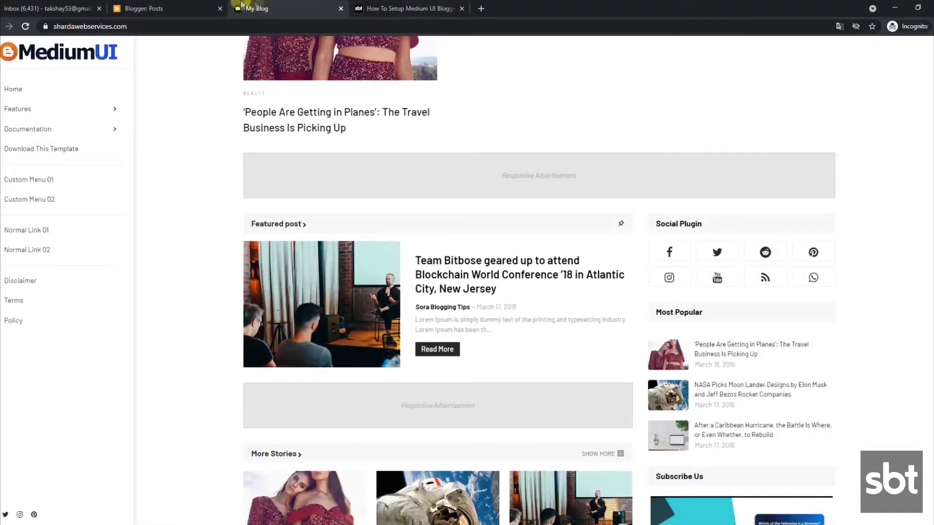
click(184, 4)
click(44, 273)
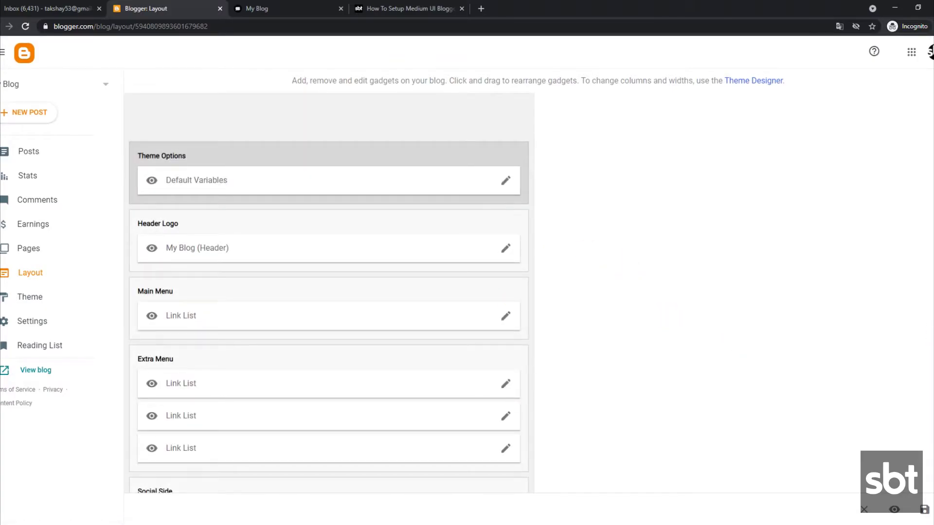
Open the Post ADS 1 gadget's HTML/JavaScript settings, select its ad code and save the gadget
scroll(930, 369, down, 10)
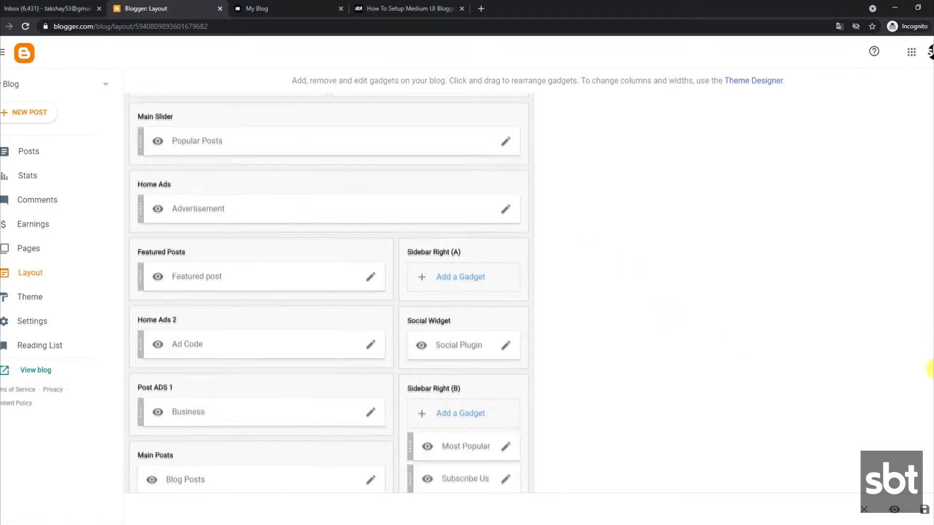
scroll(930, 370, down, 4)
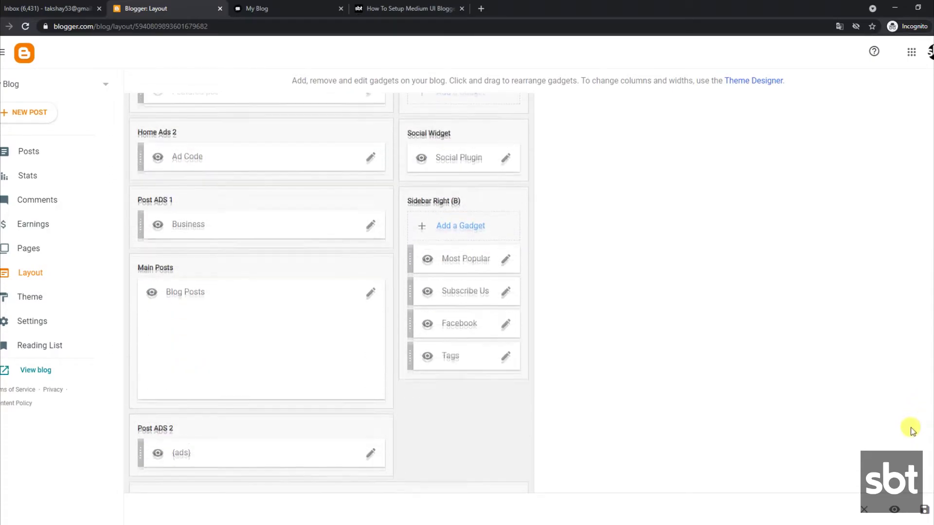
click(372, 224)
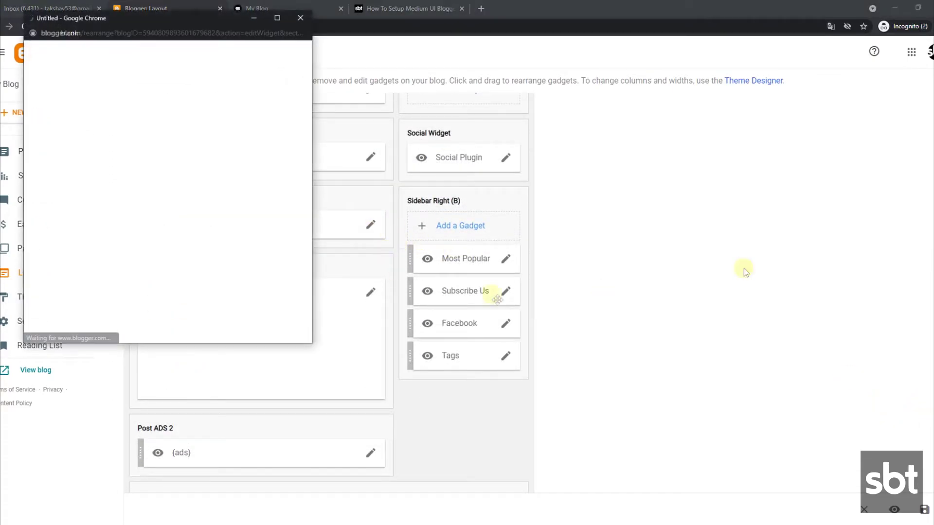
drag(65, 197, 47, 193)
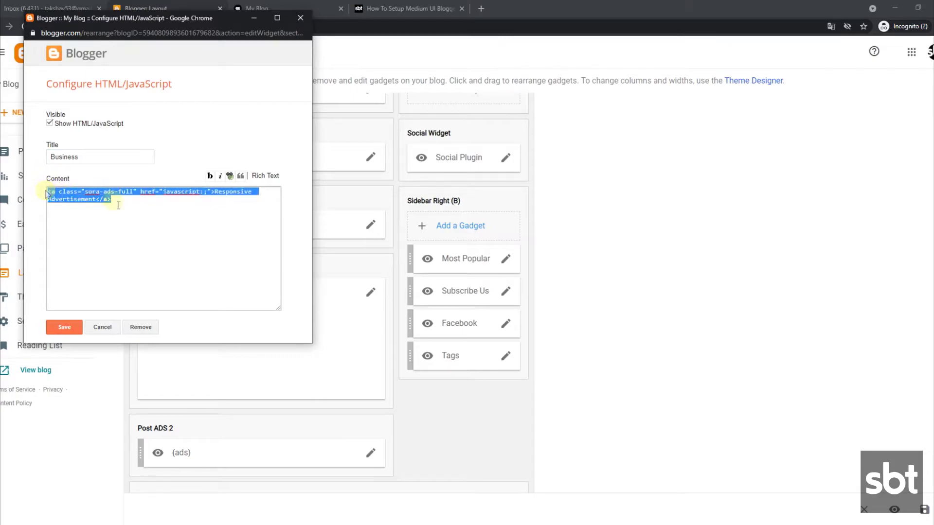
click(64, 327)
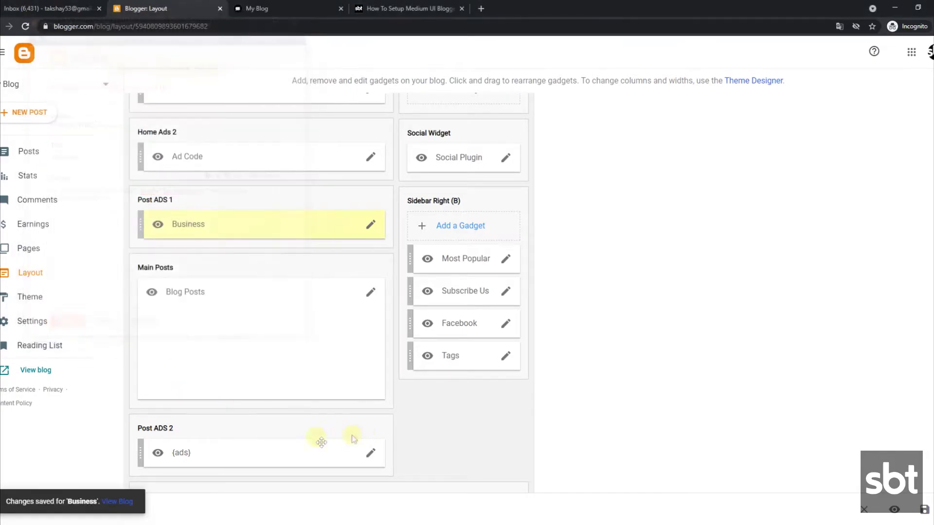
Open the Post ADS 2 gadget, highlight the Responsive Advertisement code in its content and save it
click(371, 455)
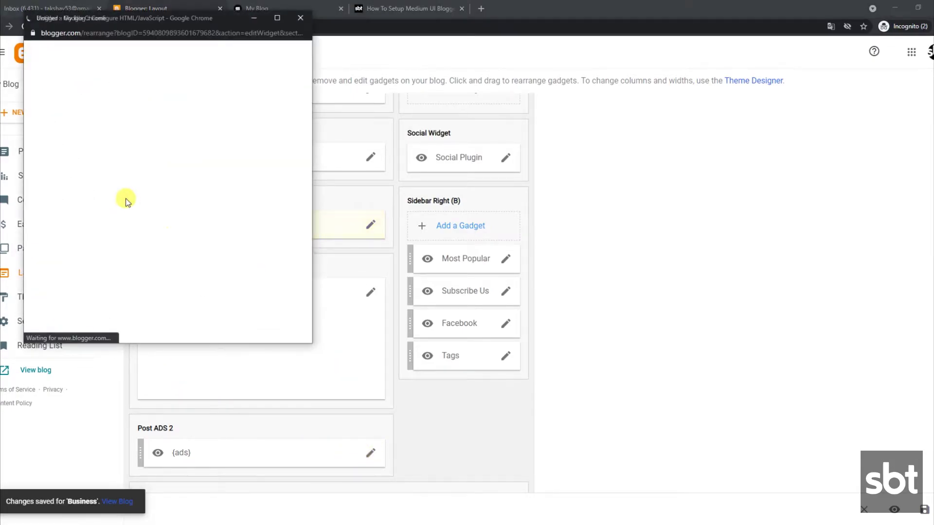
drag(117, 199, 46, 190)
click(71, 323)
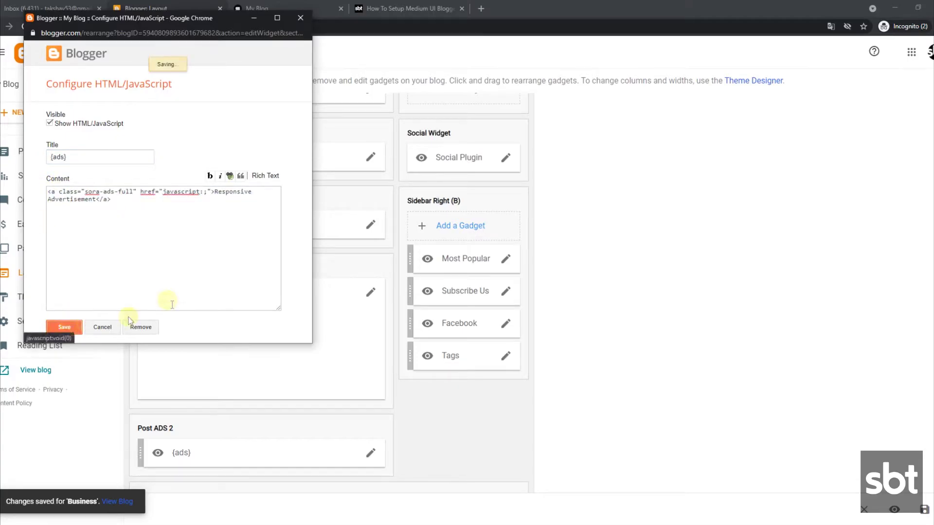
Read the guide's Post List Widget section, including its shortcode format and the label, recent and random post examples
click(334, 9)
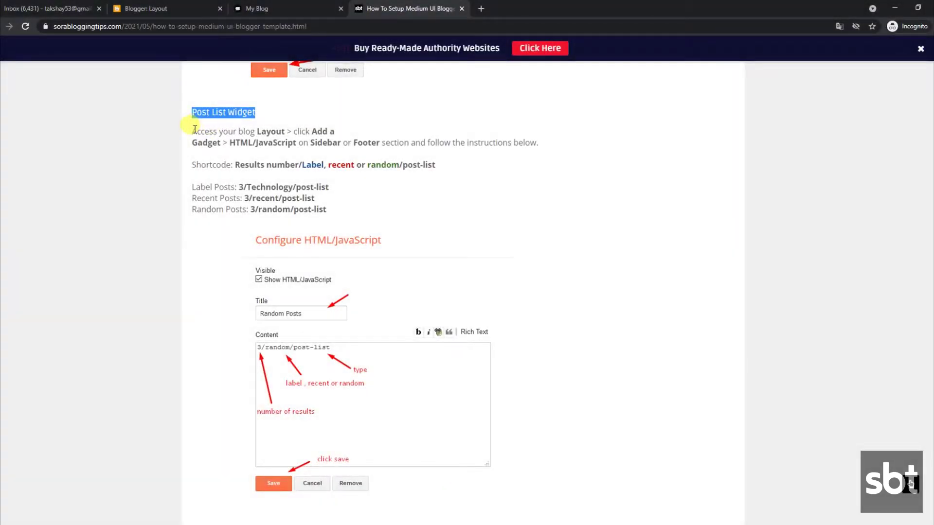
drag(191, 130, 541, 146)
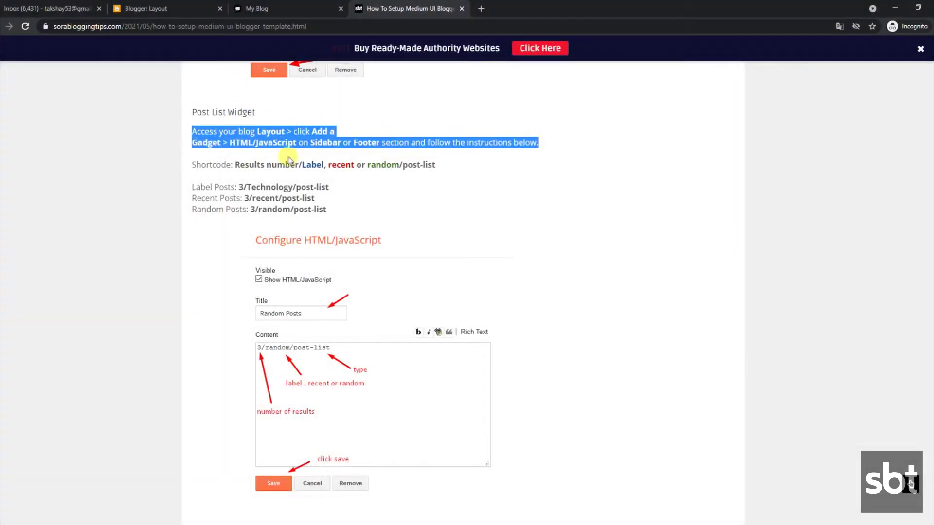
drag(195, 165, 443, 169)
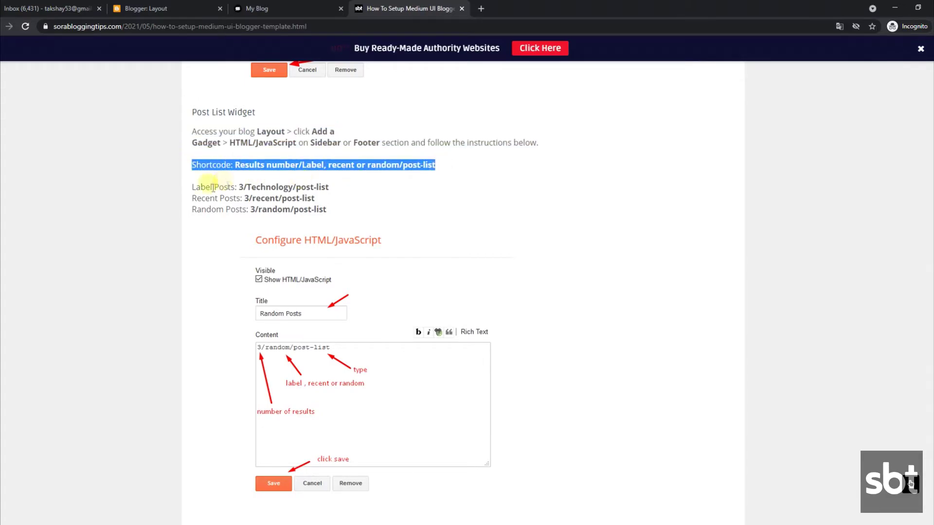
drag(193, 188, 314, 189)
drag(192, 198, 333, 200)
drag(191, 210, 332, 215)
scroll(340, 350, down, 4)
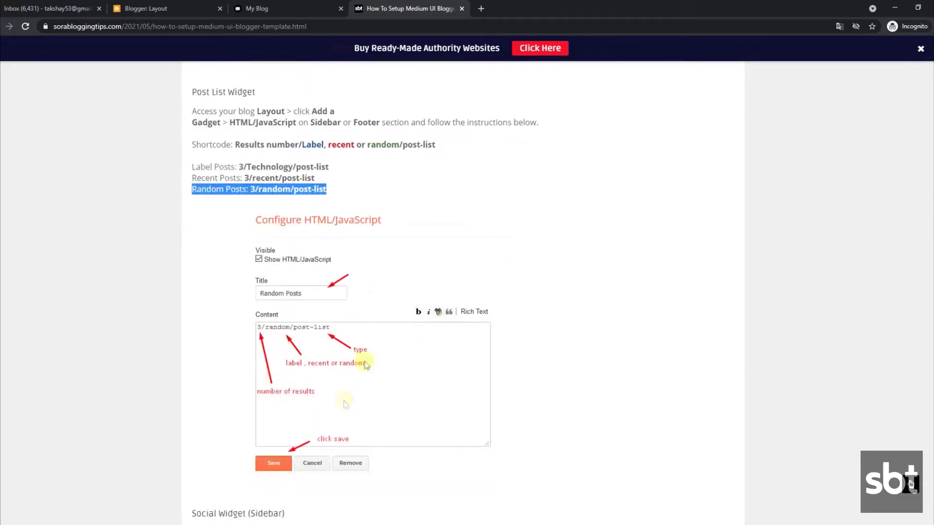
Examine the Most Popular list in the blog's sidebar and its gadget settings in the Blogger layout
click(309, 6)
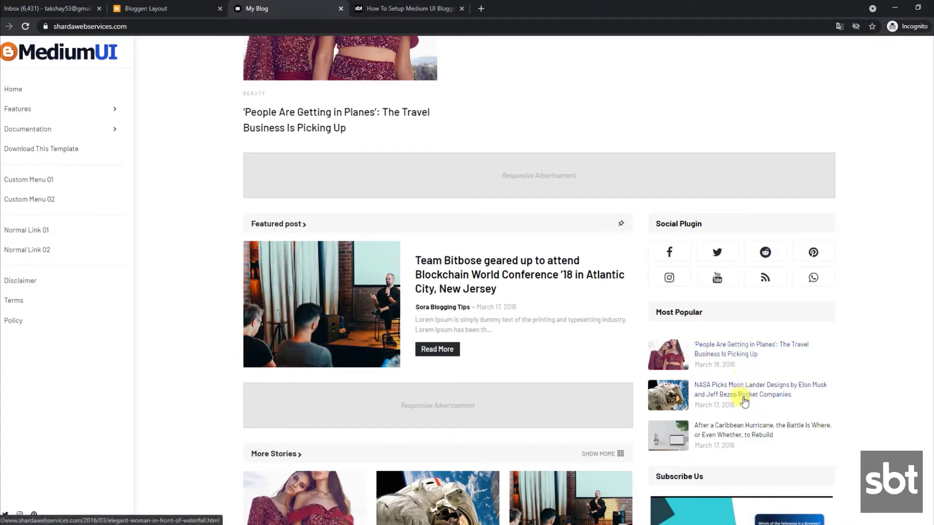
click(193, 13)
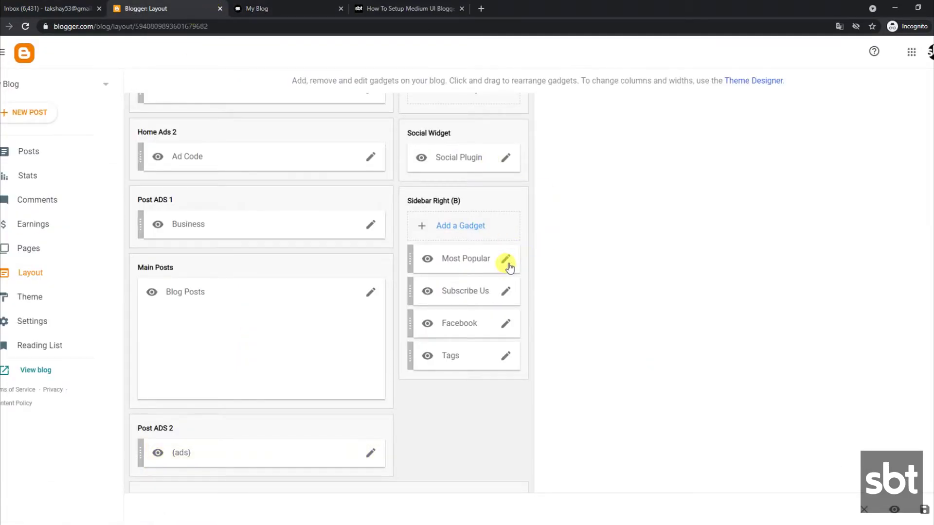
click(505, 260)
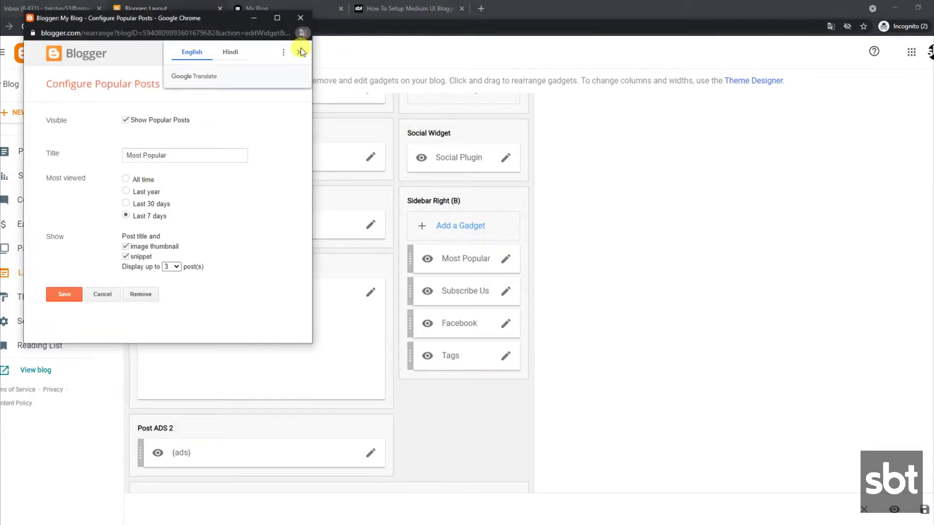
click(300, 51)
click(300, 18)
Copy the shortcode 3/recent/post-list from the guide and save it in a new untitled HTML/JavaScript gadget in Sidebar Right (B)
click(385, 6)
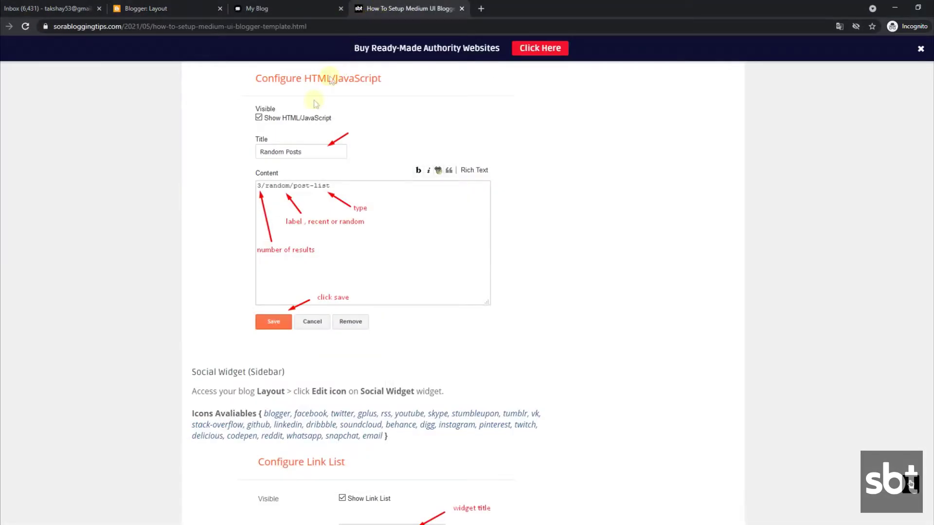
scroll(462, 256, up, 5)
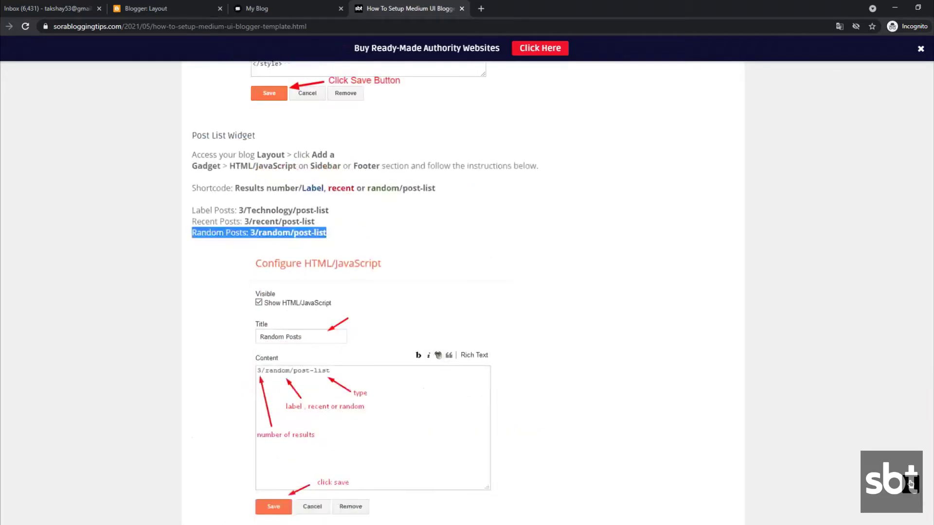
drag(244, 262, 325, 262)
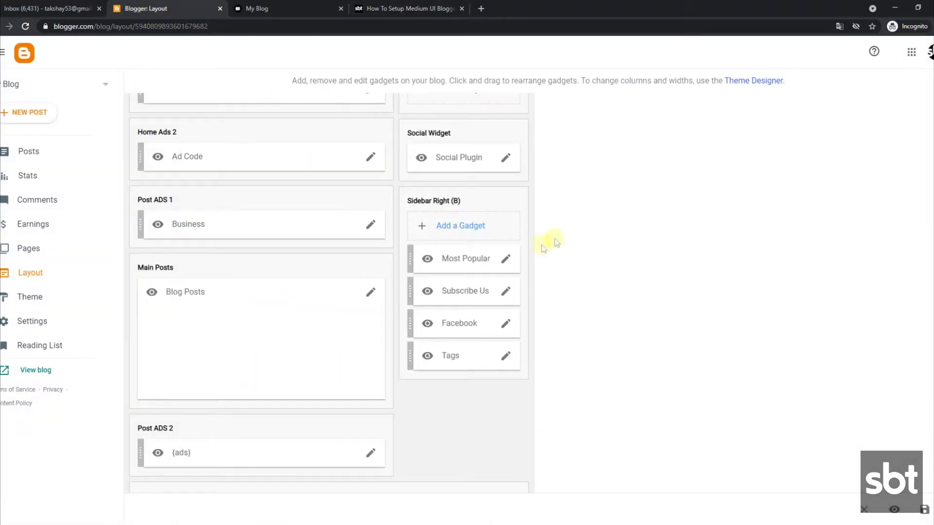
click(480, 228)
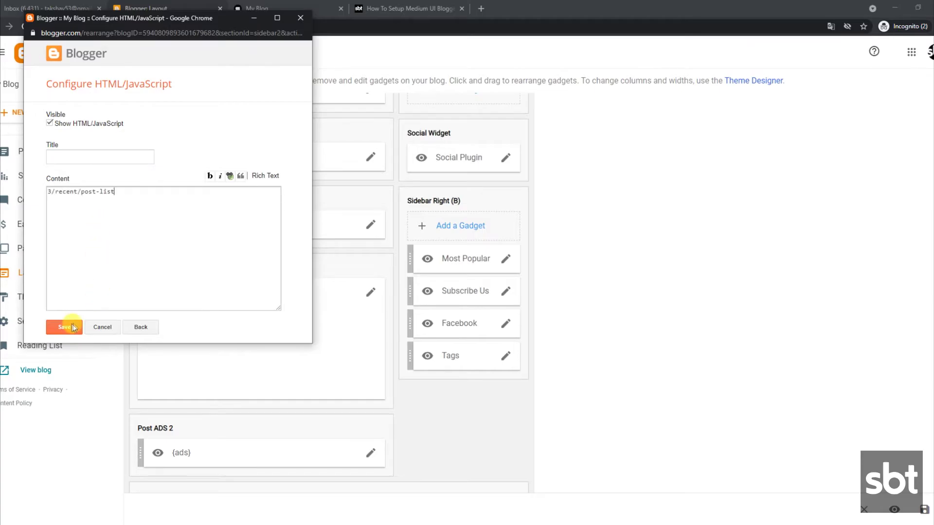
Reload the blog's home page and inspect the recent post list in the sidebar
click(271, 9)
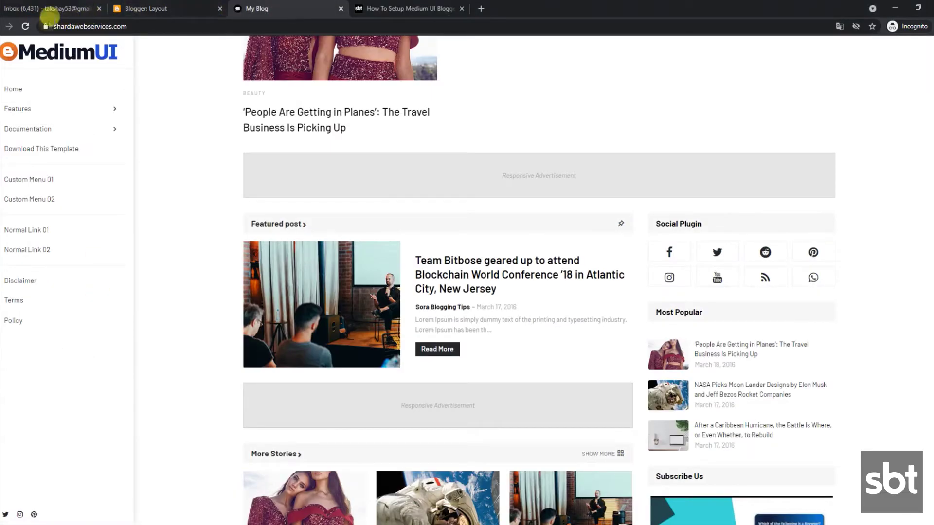
click(26, 26)
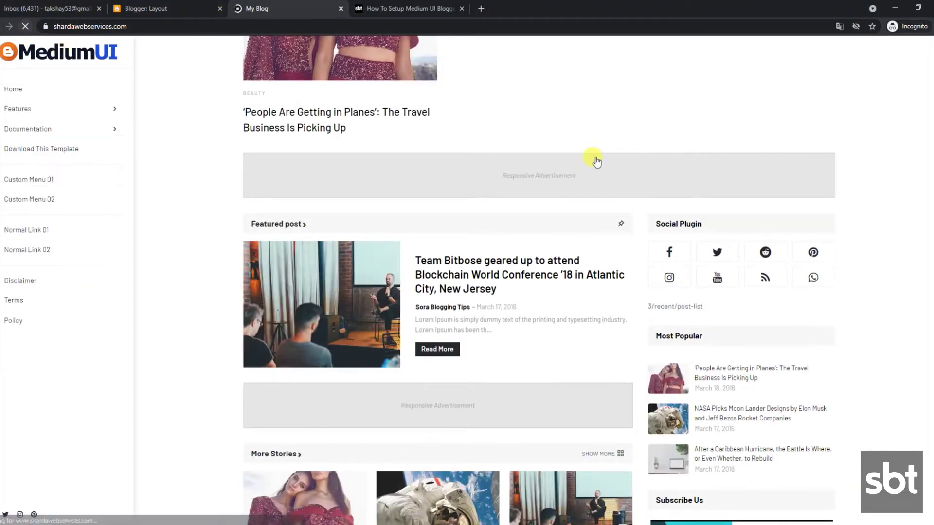
scroll(594, 158, down, 2)
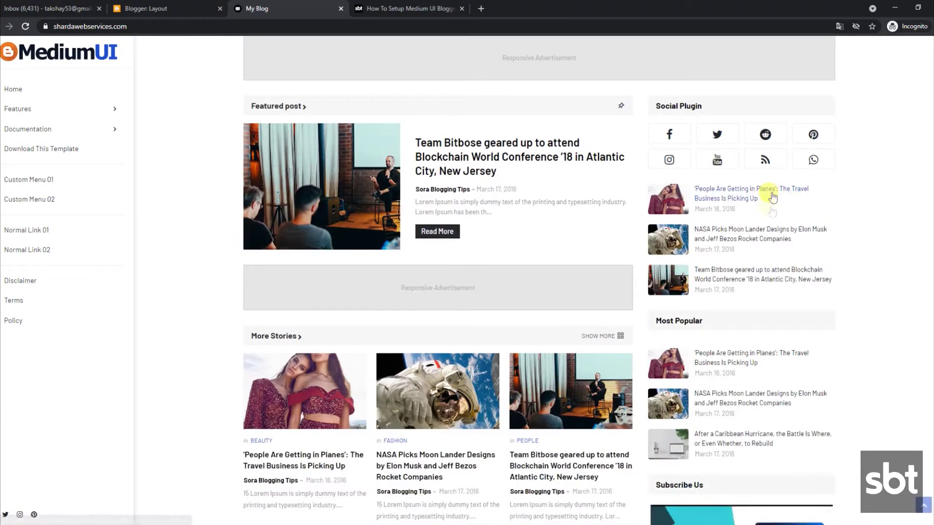